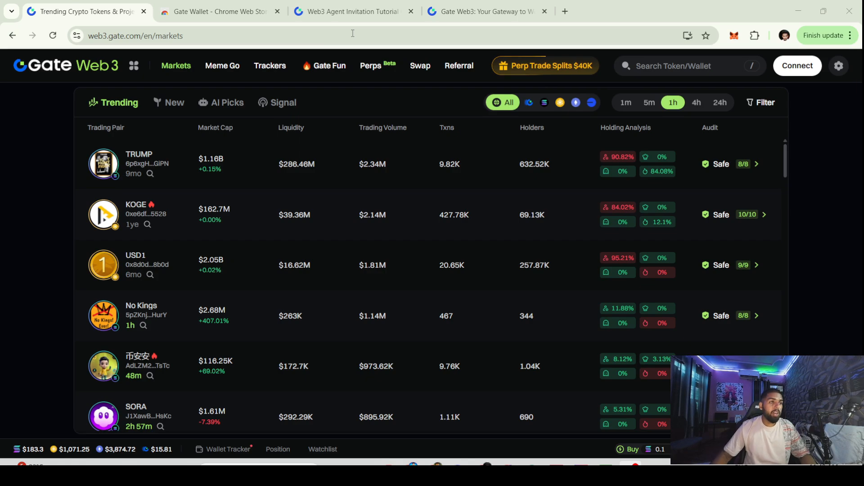
Accept the Gate Web3 invitation and open the Gate Wallet extension's Chrome Web Store page
click(355, 4)
click(482, 12)
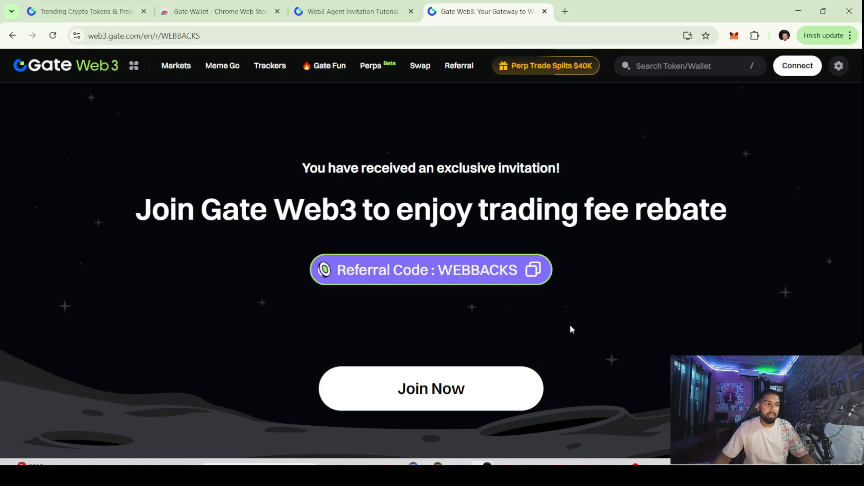
click(425, 407)
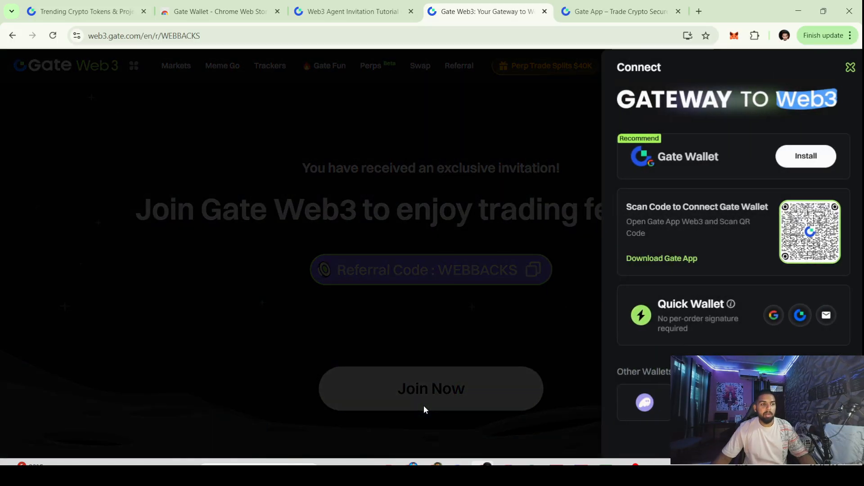
click(798, 157)
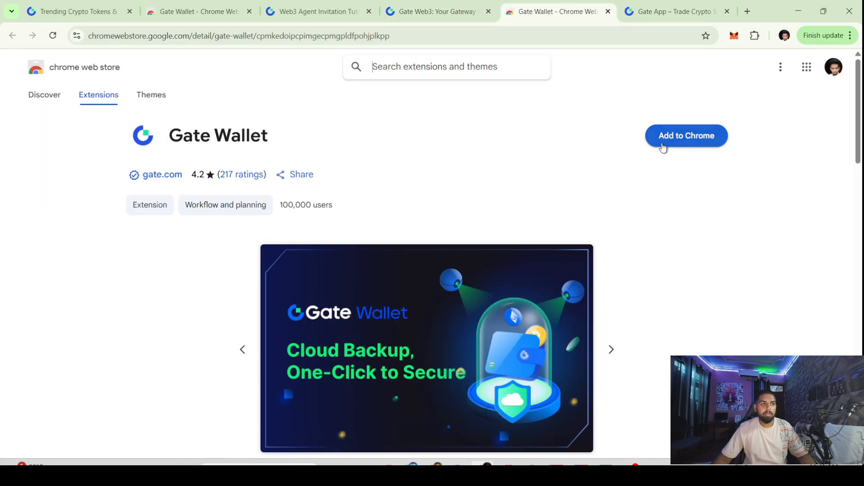
Add the Gate Wallet extension to Chrome and return to the Gate Web3 tab
click(662, 143)
click(477, 139)
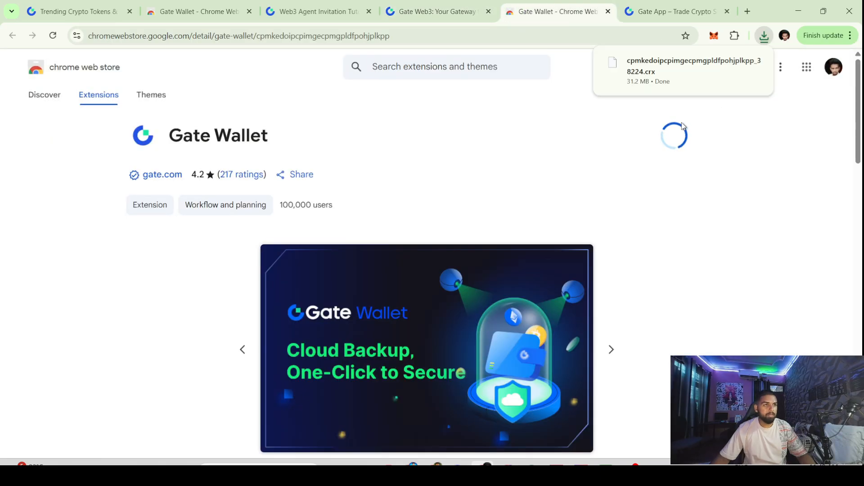
click(452, 12)
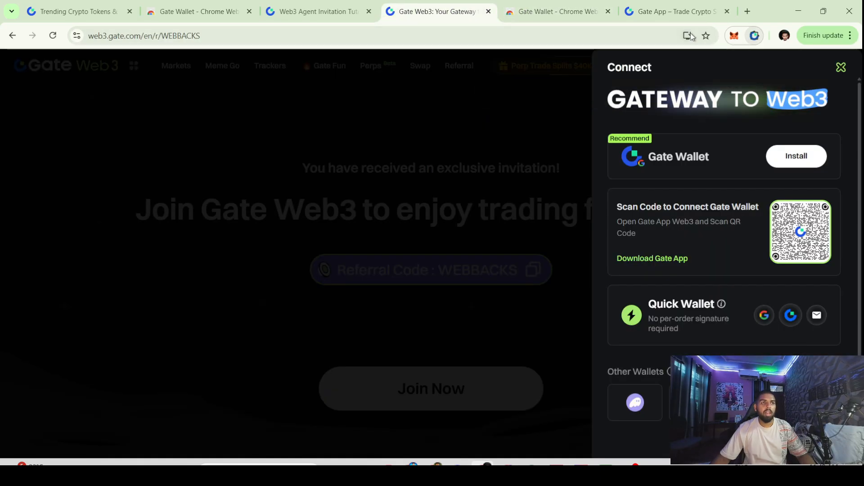
Pin Gate Wallet to the Chrome toolbar and bring up its welcome screen
click(752, 36)
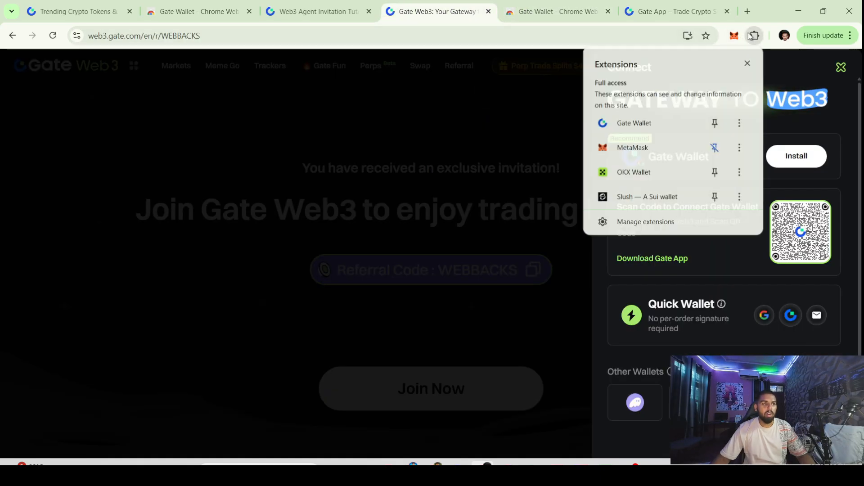
click(715, 123)
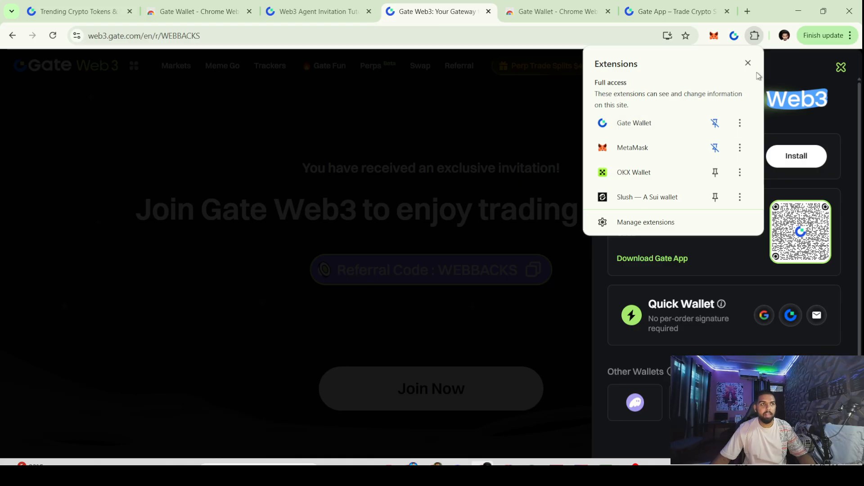
click(731, 34)
click(731, 34)
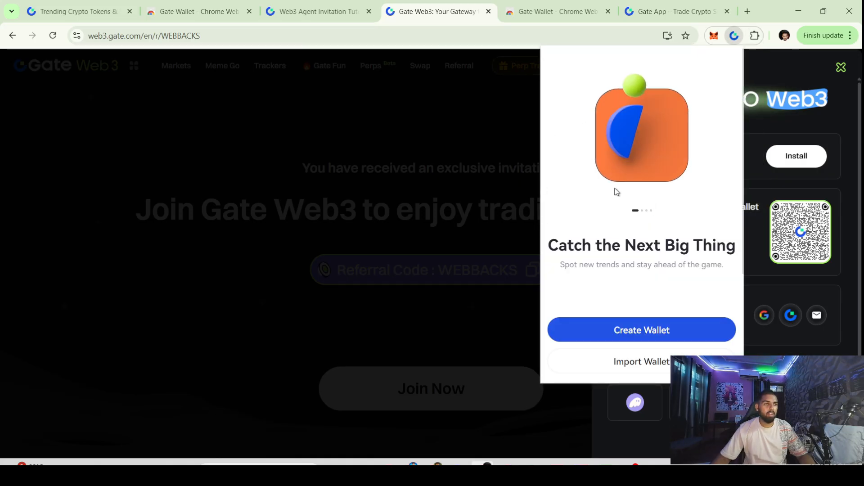
Create a new Gate Wallet, entering a wallet password and retyping the confirmation correctly
click(673, 333)
click(649, 173)
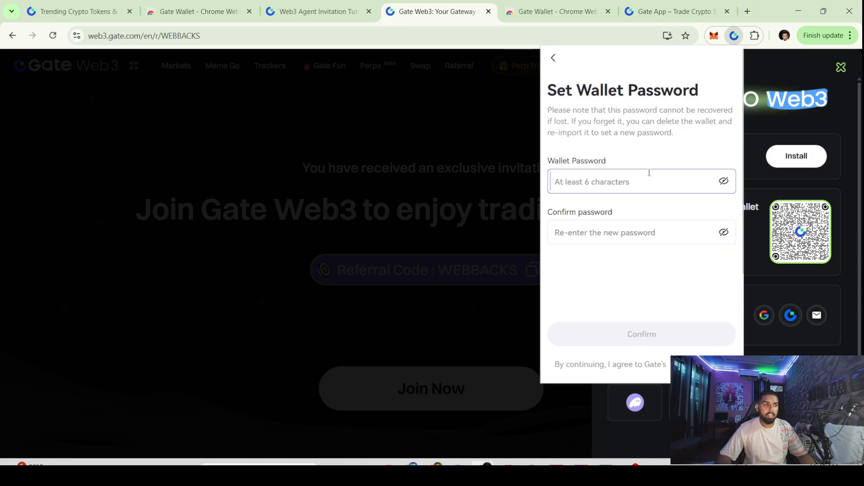
text(a)
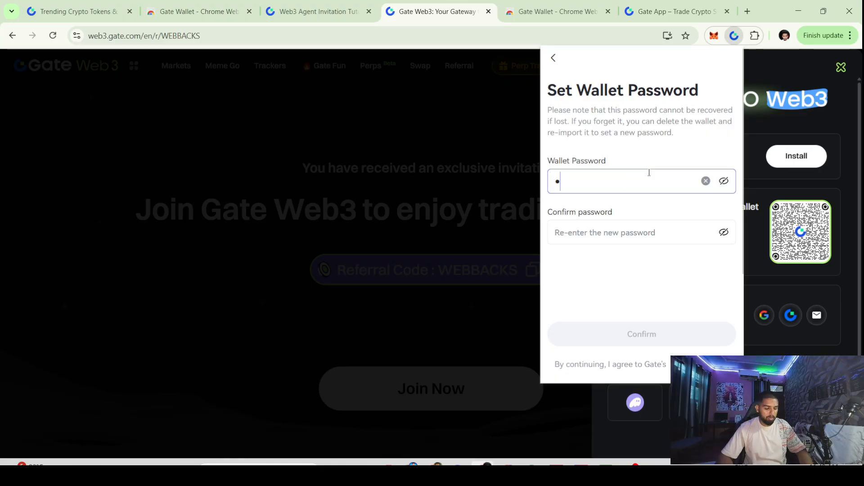
text(*****)
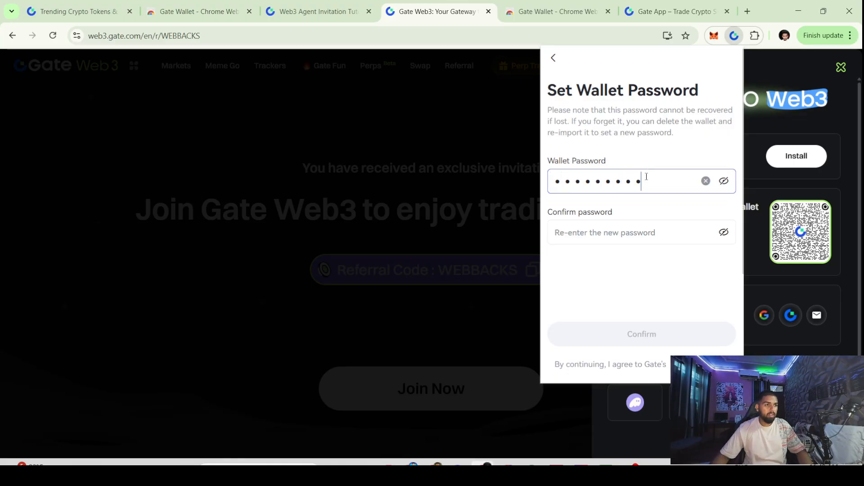
click(630, 228)
text(*****)
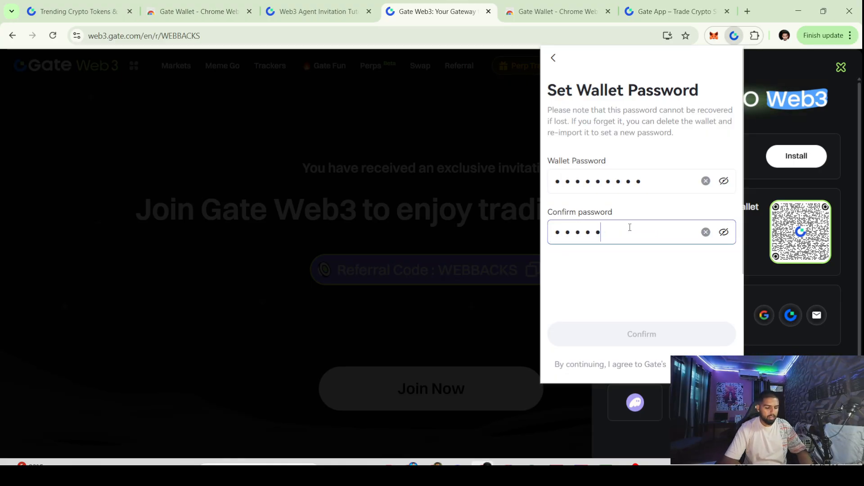
key(BackSpace)
key(BackSpace)
key(BackSpace)
key(BackSpace)
key(BackSpace)
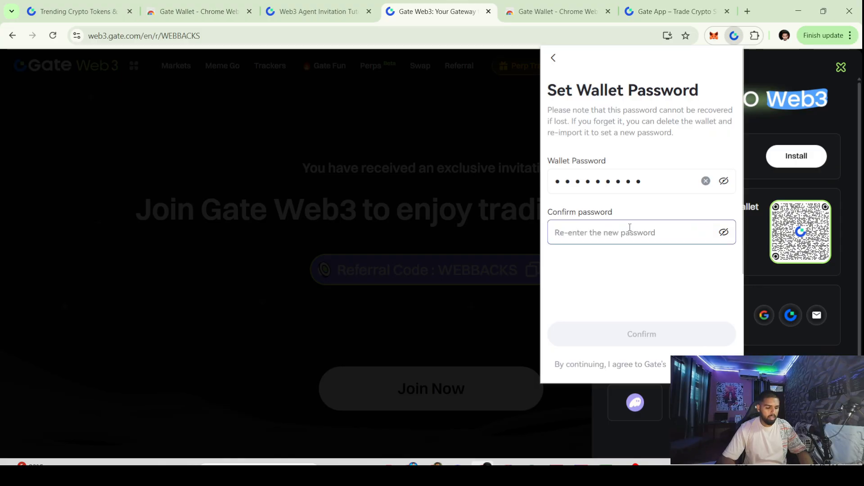
text(*********)
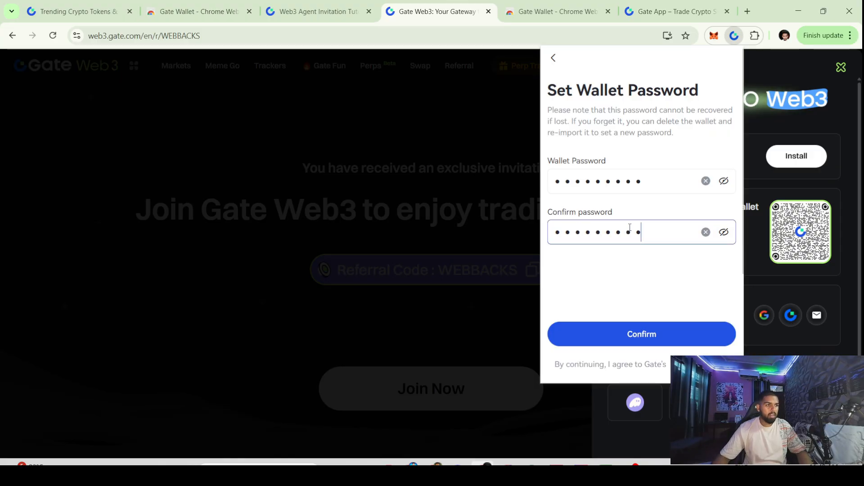
click(679, 333)
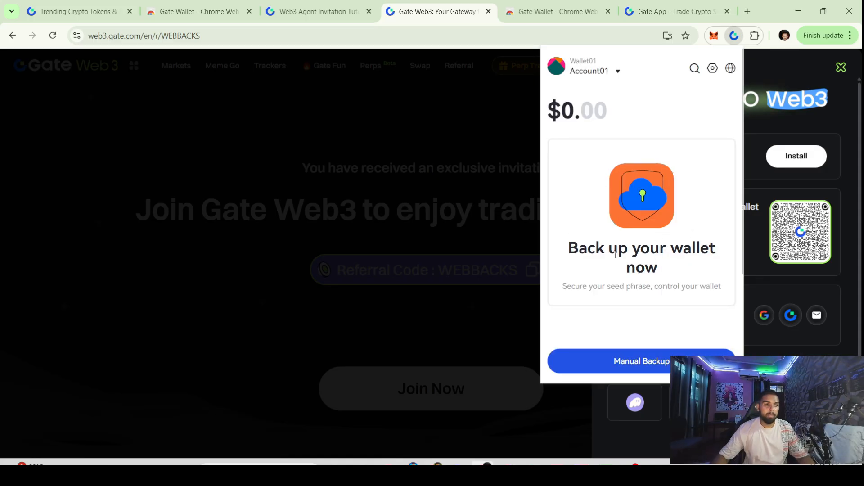
Start a manual backup, acknowledge the safety notice, and reveal the seed phrase words
click(610, 363)
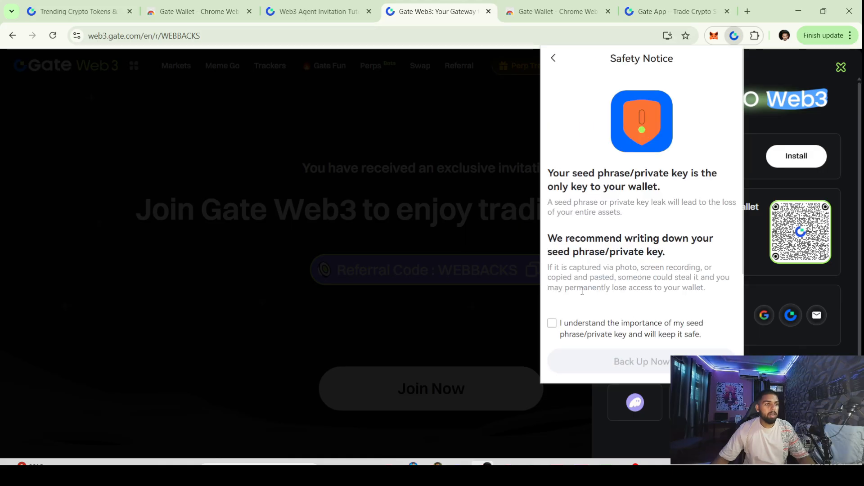
click(552, 324)
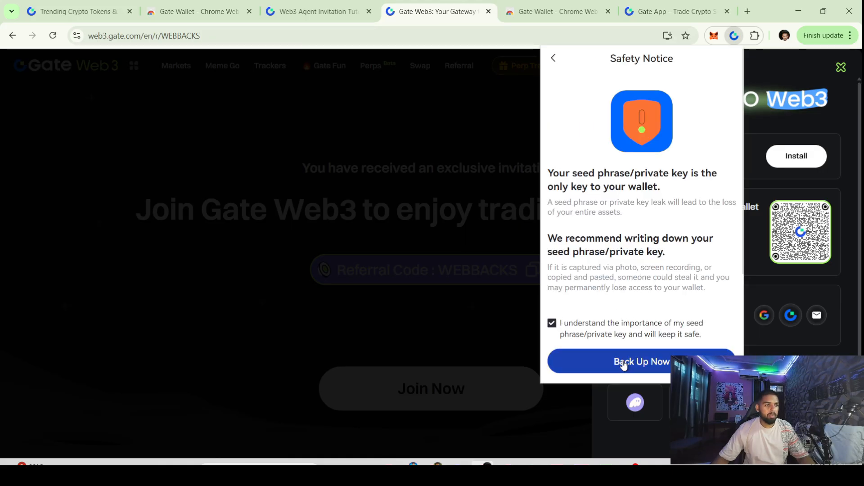
click(648, 362)
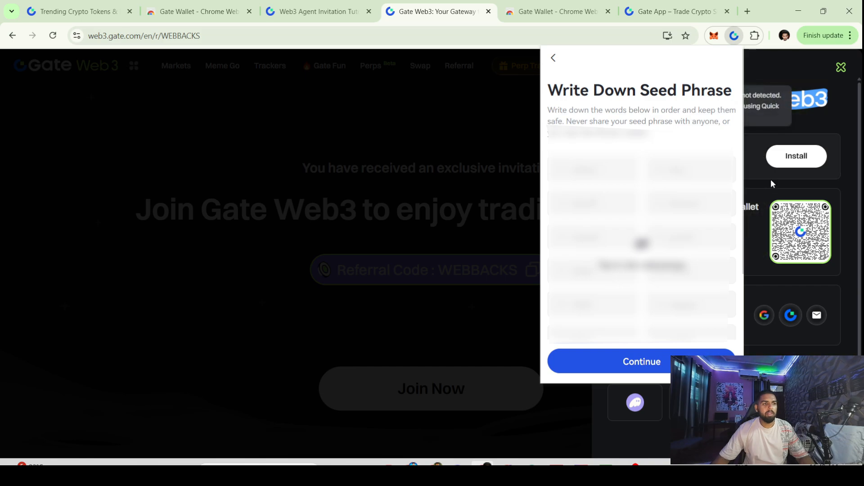
mouse_move(775, 224)
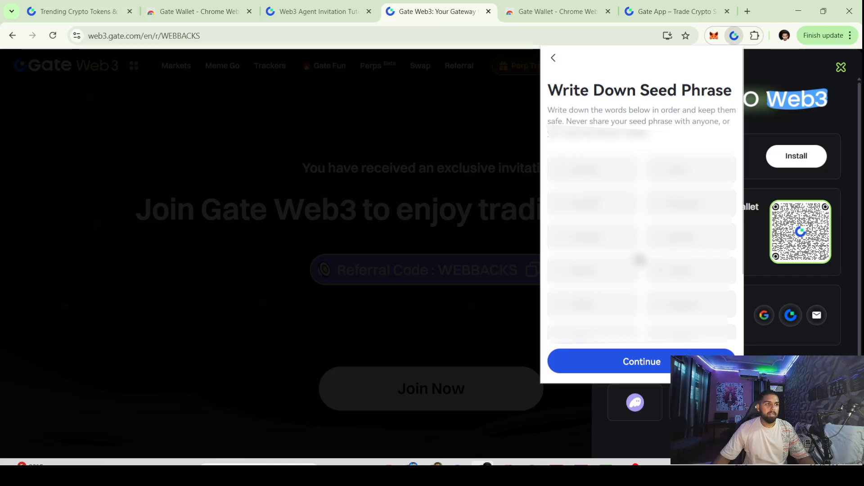
click(641, 265)
scroll(641, 264, down, 2)
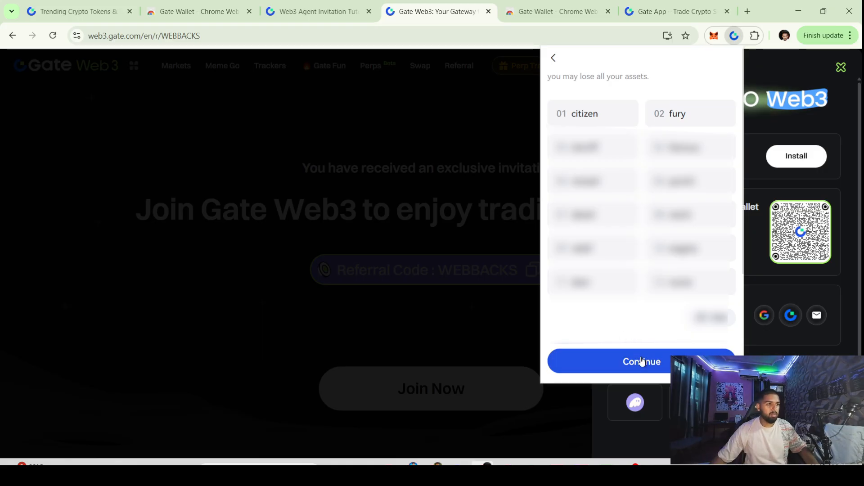
Verify the seed phrase by picking words #1, #2 and #11, then confirm
click(641, 361)
click(580, 149)
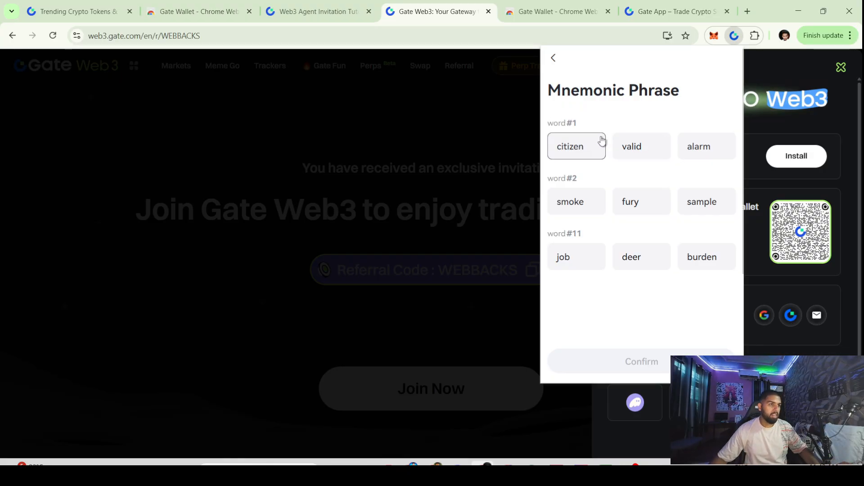
click(594, 146)
click(639, 212)
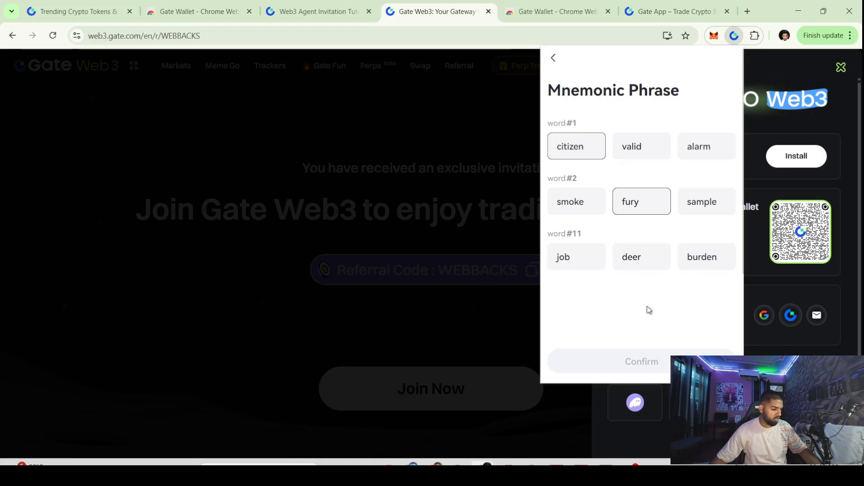
click(662, 257)
click(666, 361)
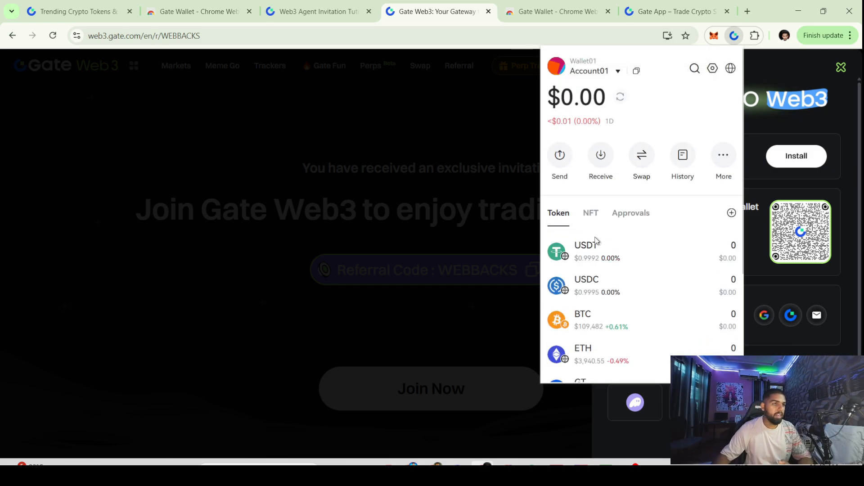
click(312, 72)
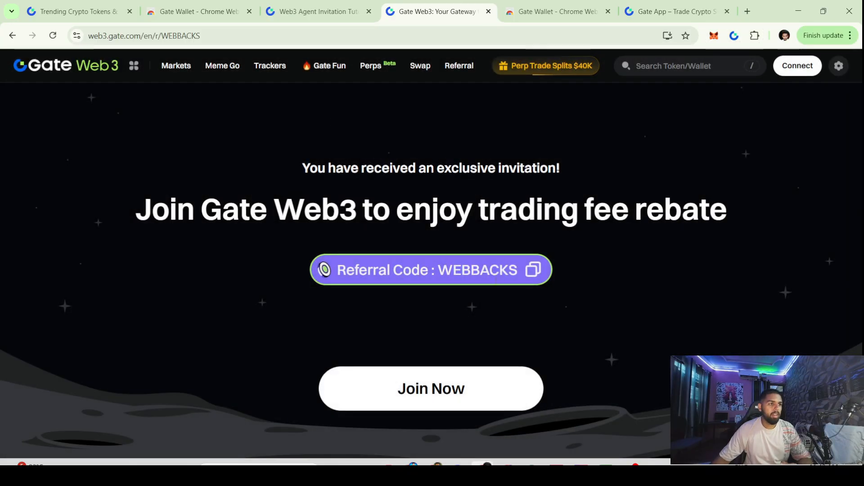
click(799, 65)
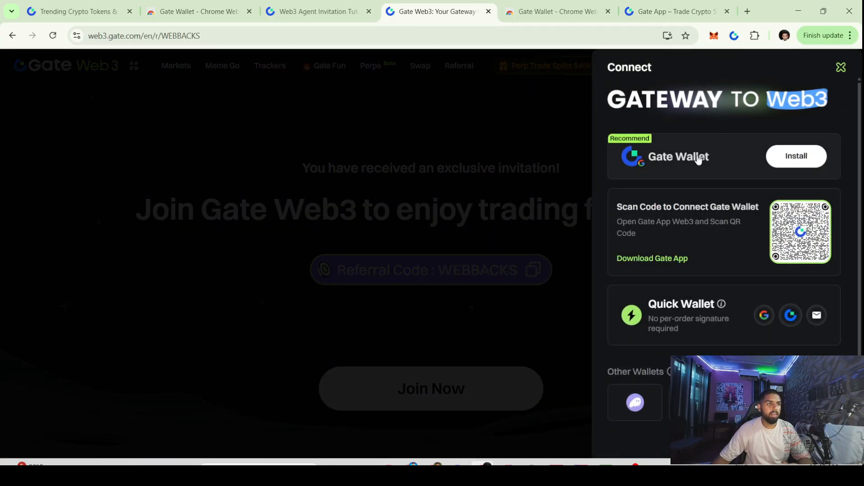
click(543, 155)
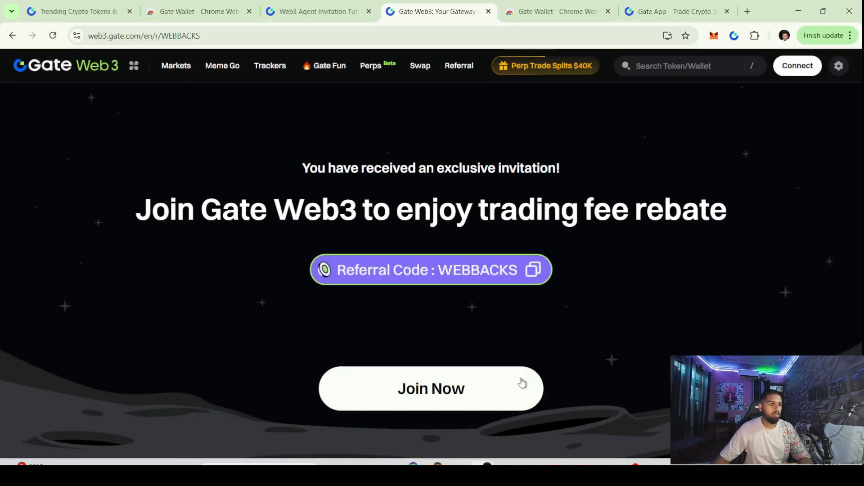
click(49, 37)
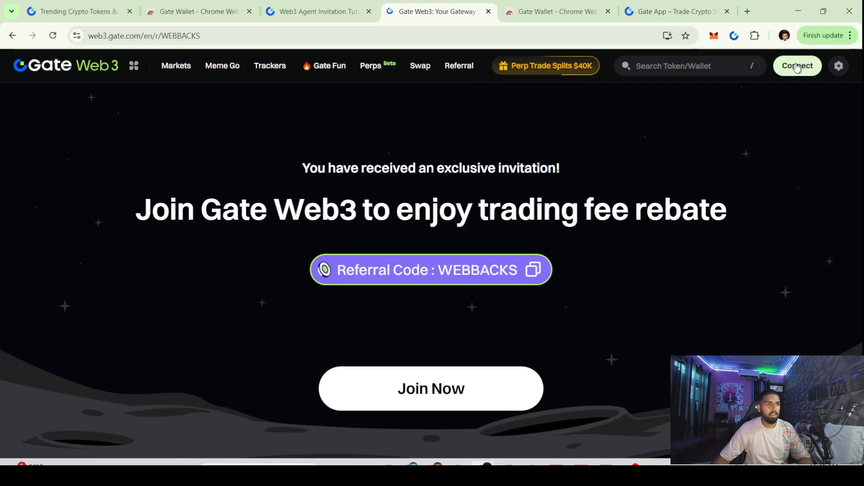
click(456, 382)
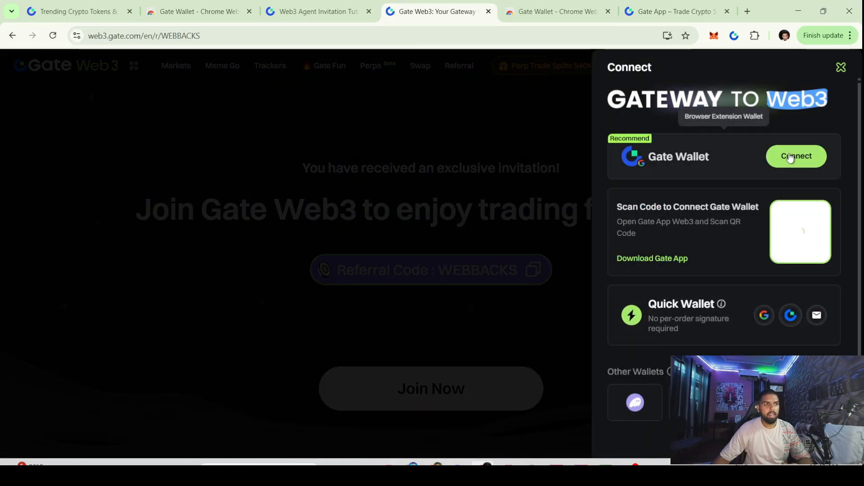
click(790, 157)
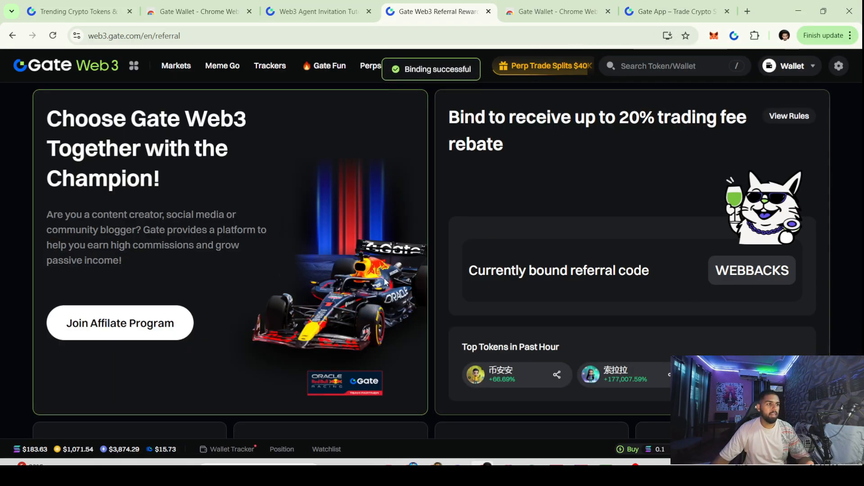
Review the trading fee rebate headline and commission cards, then go to Markets
scroll(582, 289, down, 5)
scroll(656, 309, up, 5)
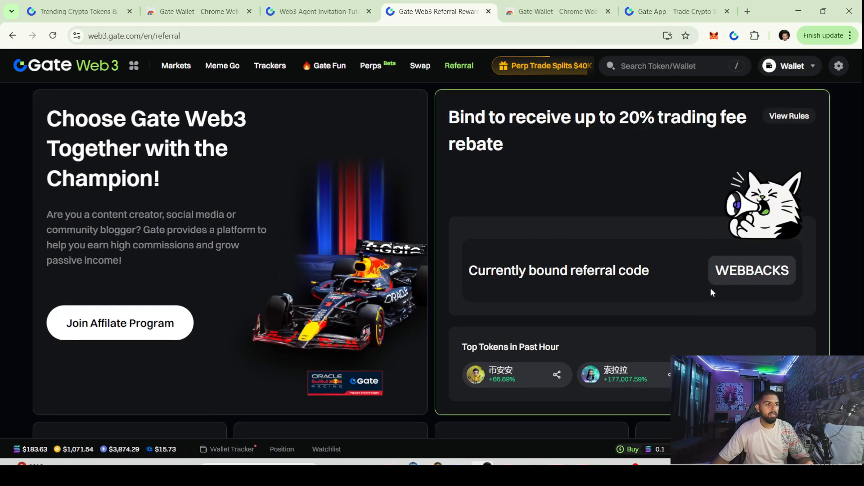
drag(455, 110, 665, 153)
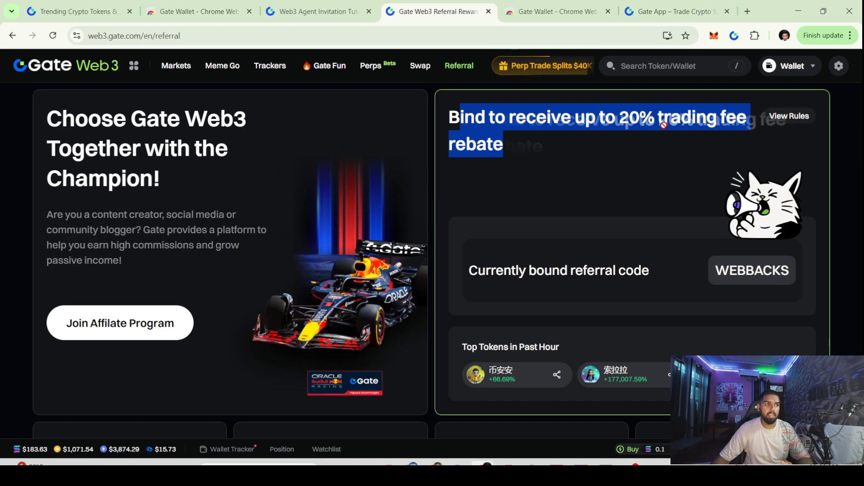
click(498, 288)
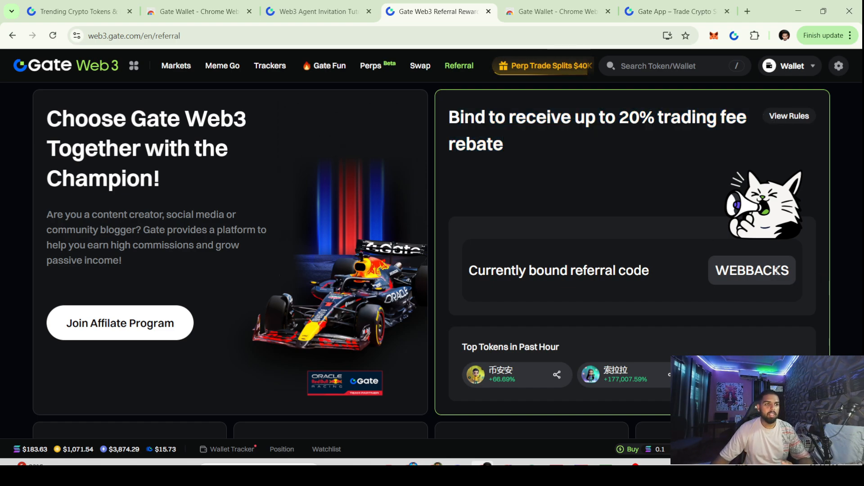
drag(479, 272, 648, 275)
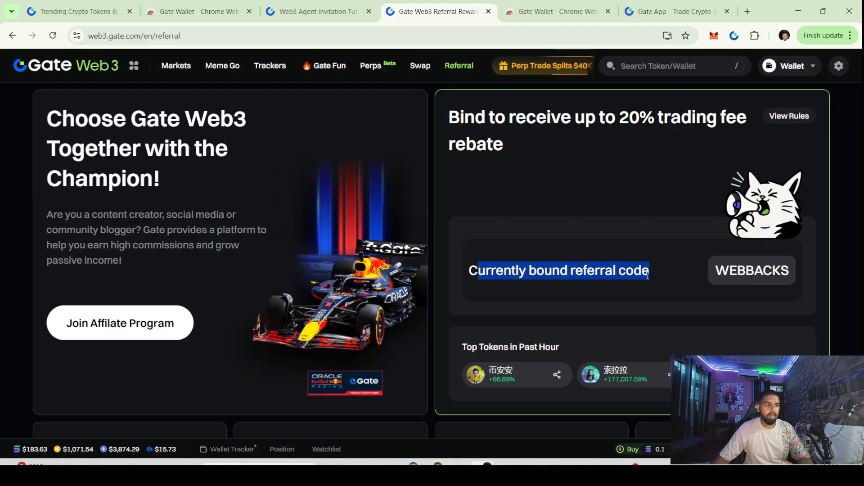
scroll(646, 274, down, 3)
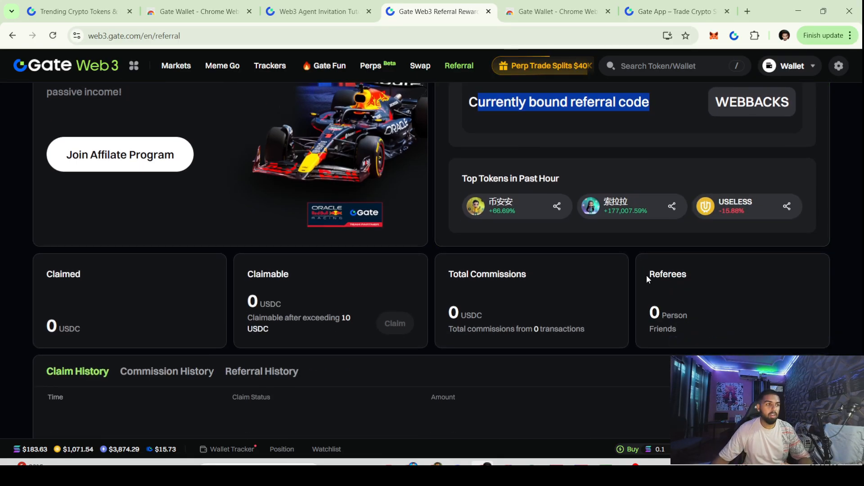
scroll(396, 247, up, 3)
scroll(390, 243, down, 6)
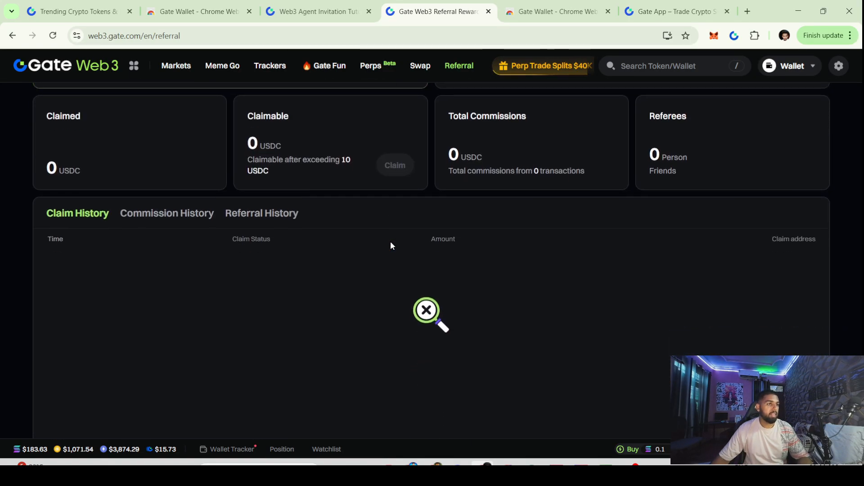
scroll(390, 243, up, 3)
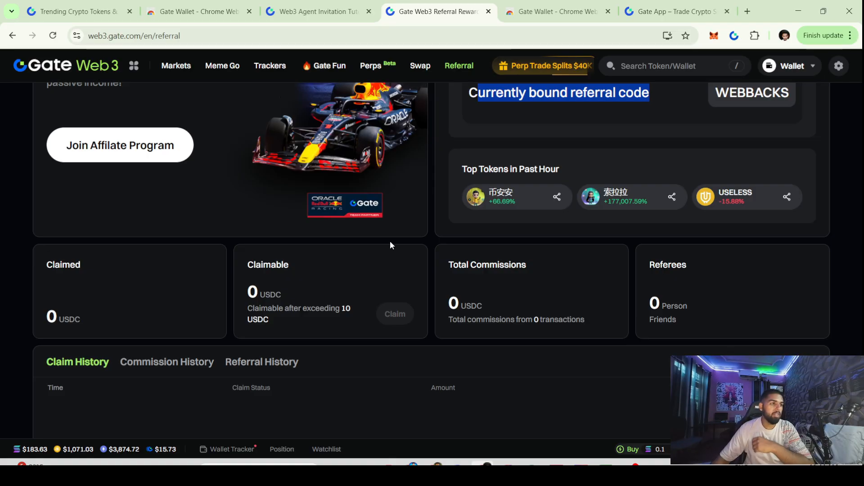
click(188, 65)
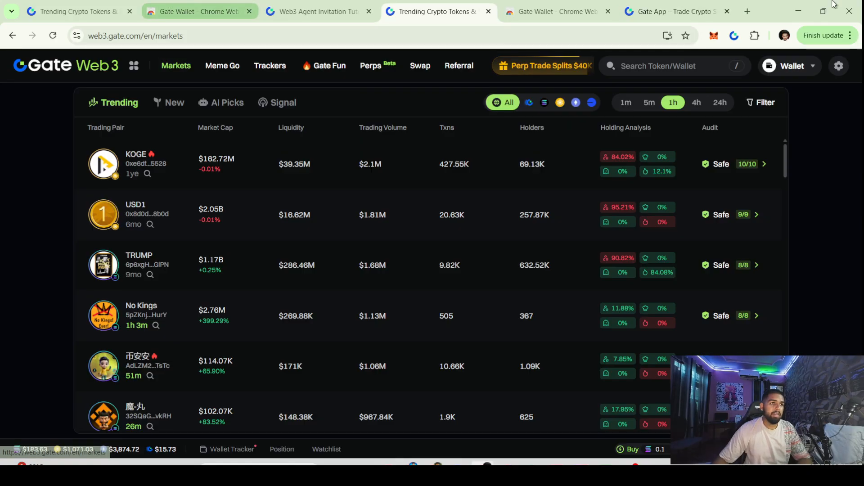
Glance at the Gate Wallet panel and KOGE's trading page, then return to trending tokens
click(733, 36)
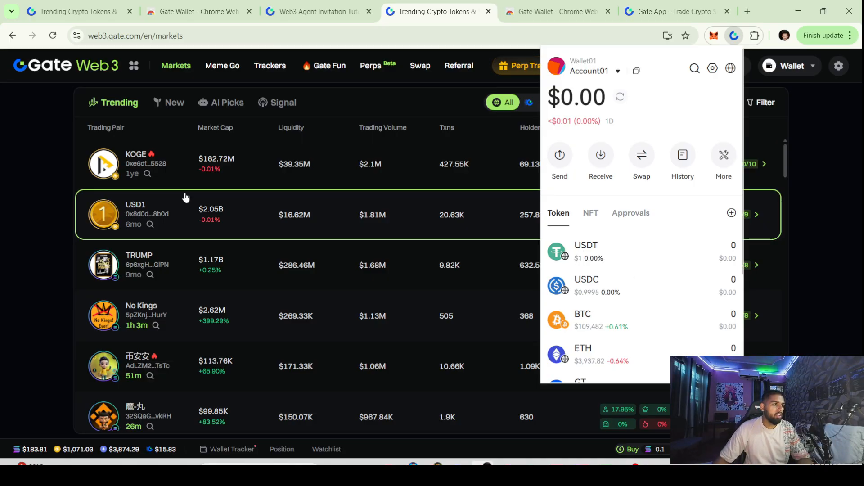
click(229, 160)
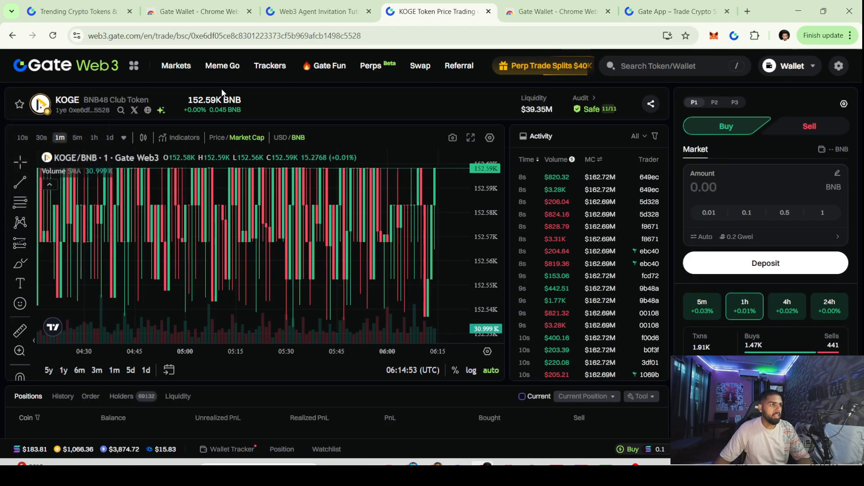
key(alt+Left)
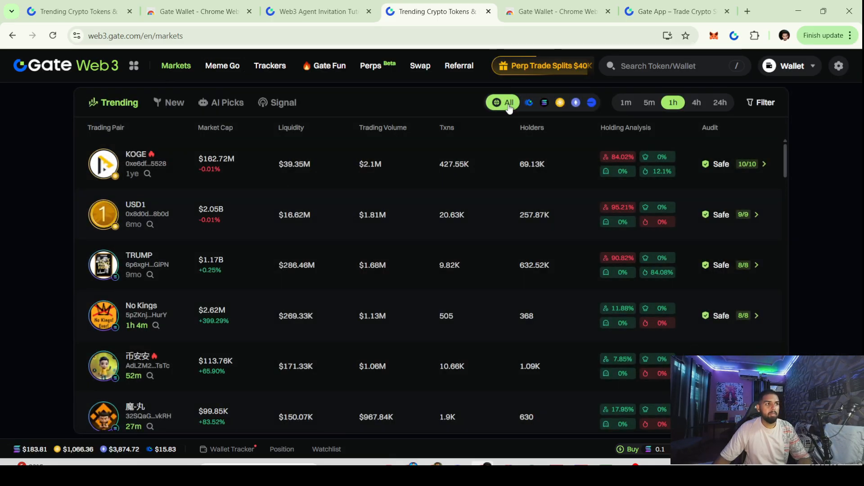
Filter trending tokens by Gate Layer, Solana and BSC, then return to the all-chains tab
click(529, 103)
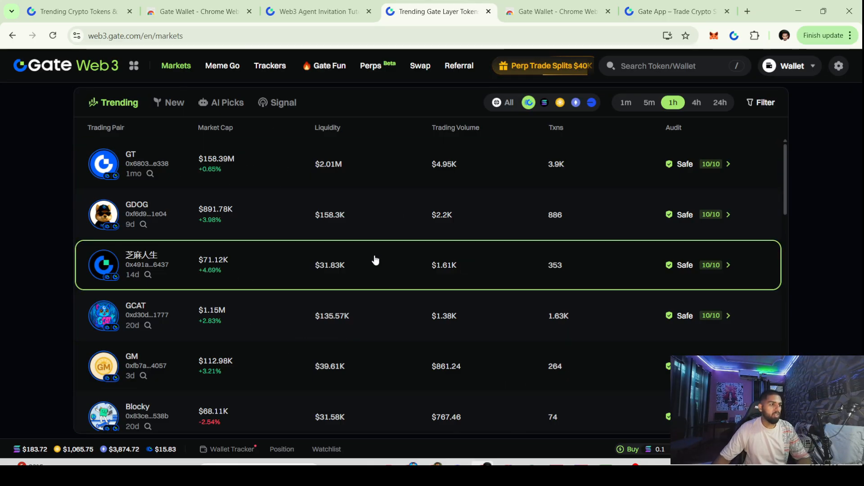
click(545, 103)
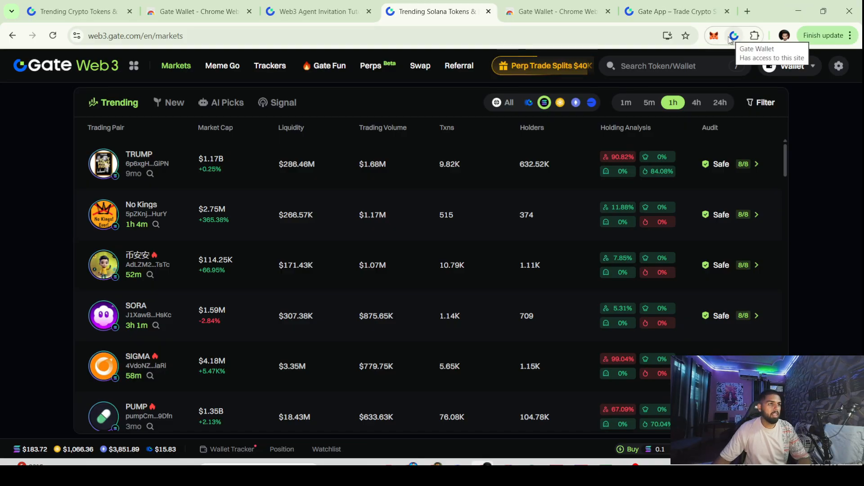
click(560, 102)
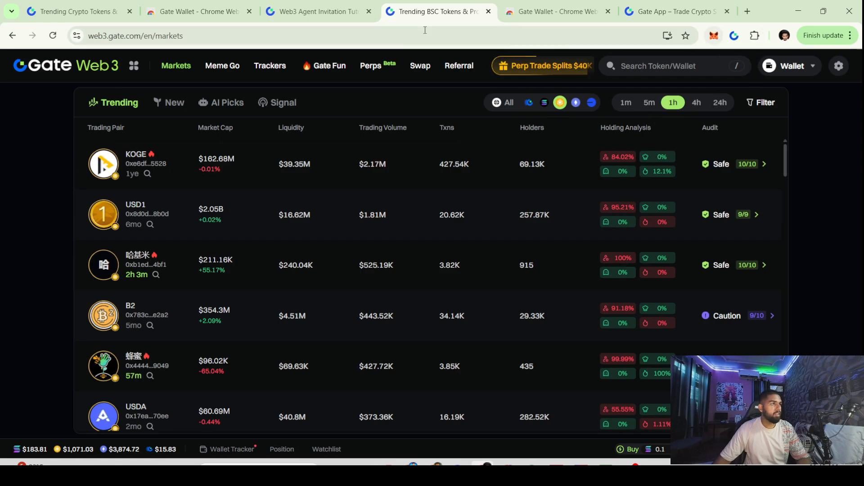
click(79, 10)
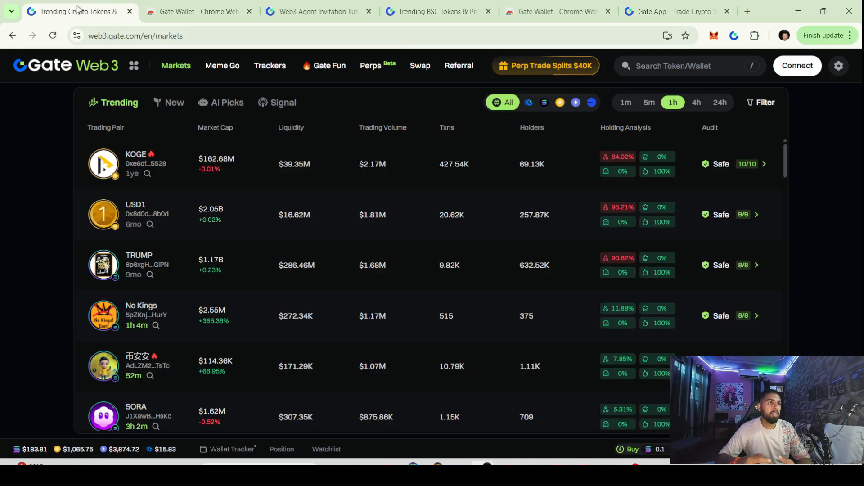
Load the gate.com exchange site from the address bar
click(130, 33)
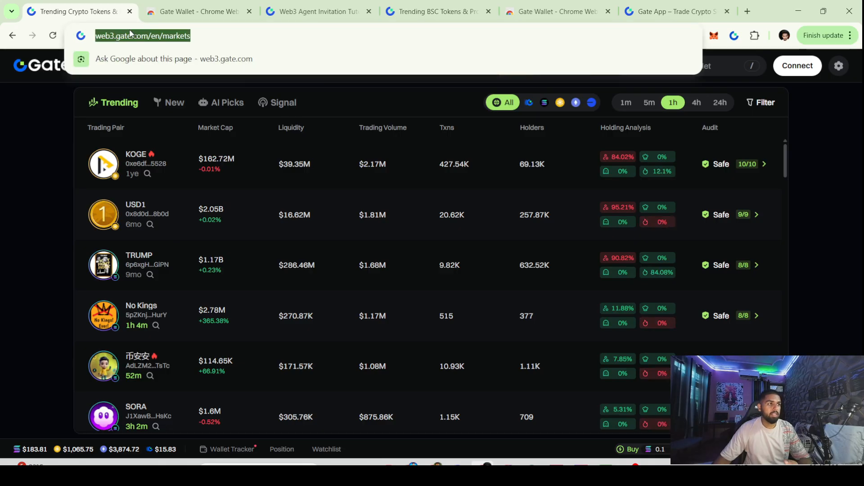
text(g)
key(Return)
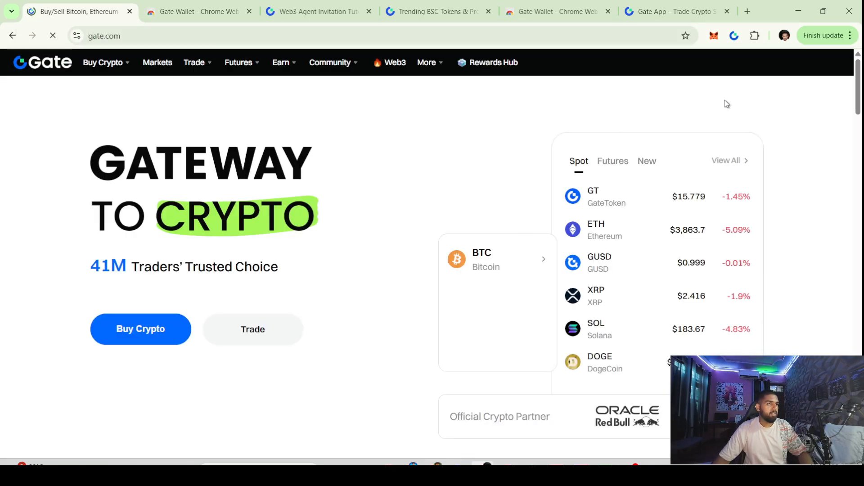
Open the Spot Account page, showing 5.77 USD held as 9.059 AVNT
mouse_move(632, 63)
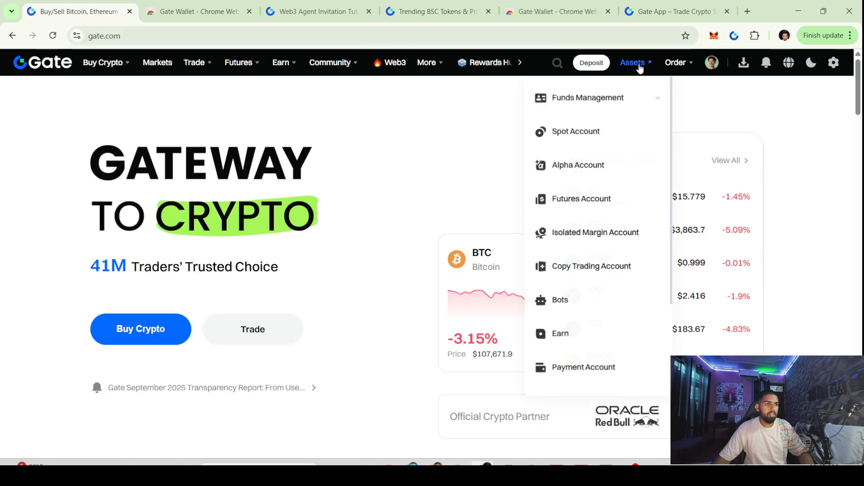
click(619, 134)
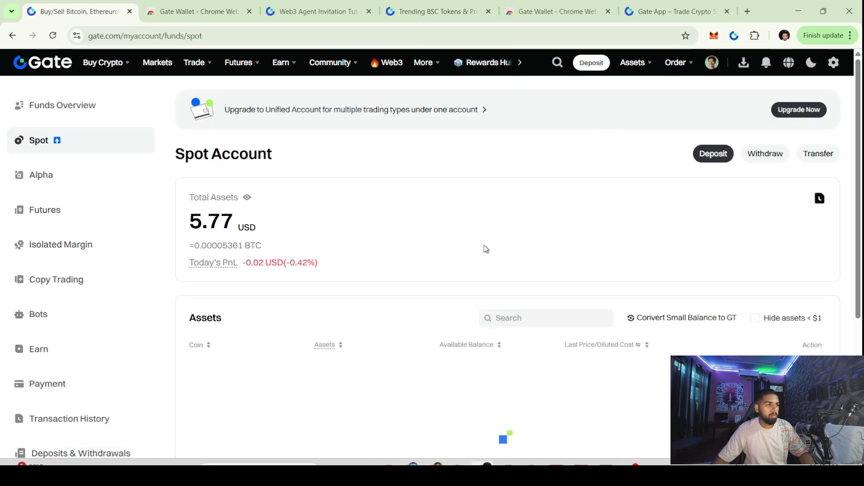
scroll(450, 224, down, 1)
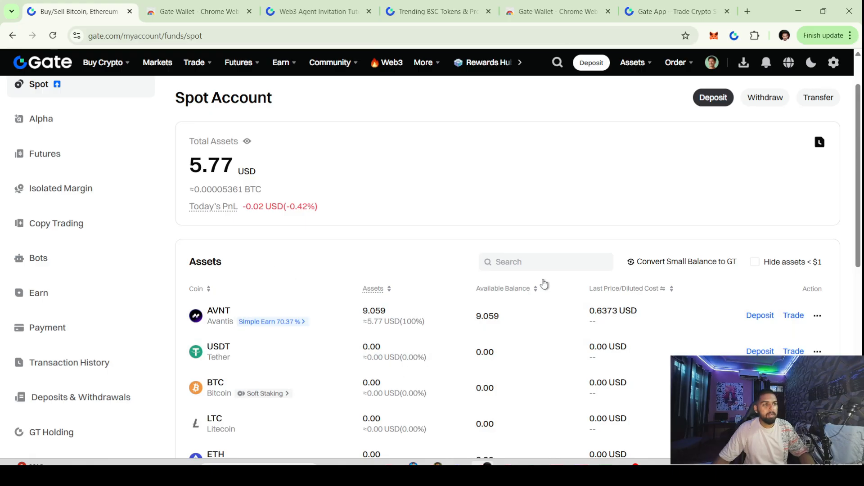
click(675, 11)
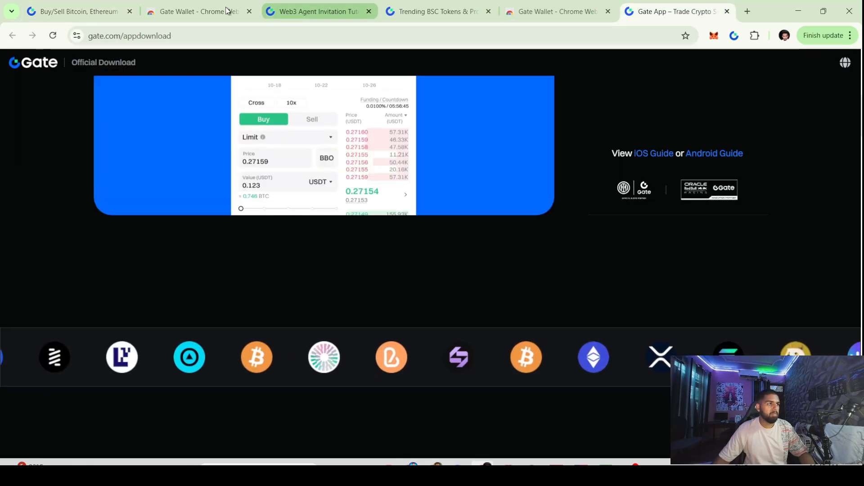
click(81, 12)
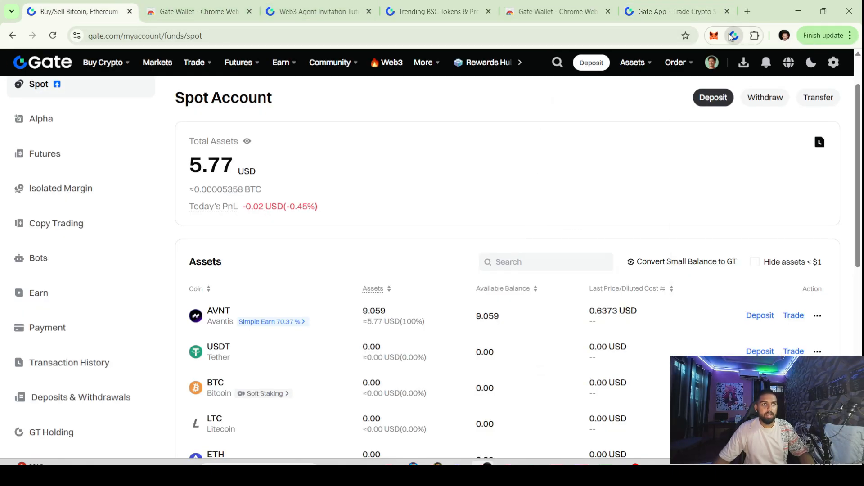
click(733, 36)
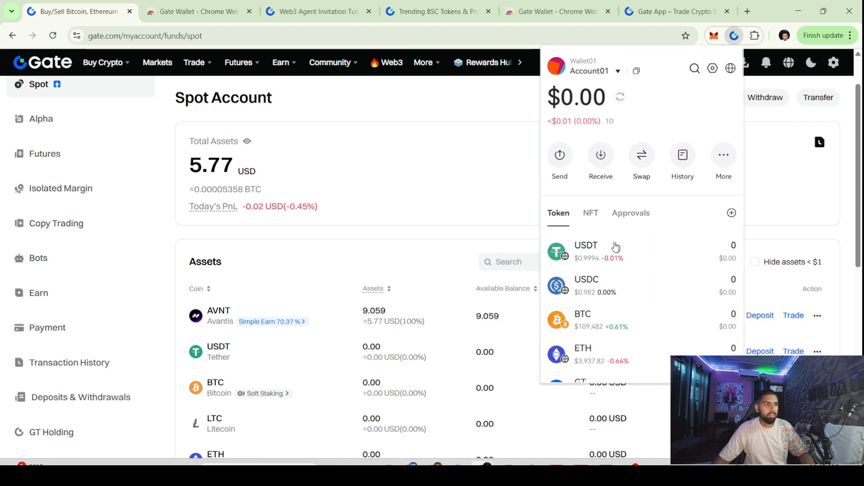
click(615, 247)
click(619, 85)
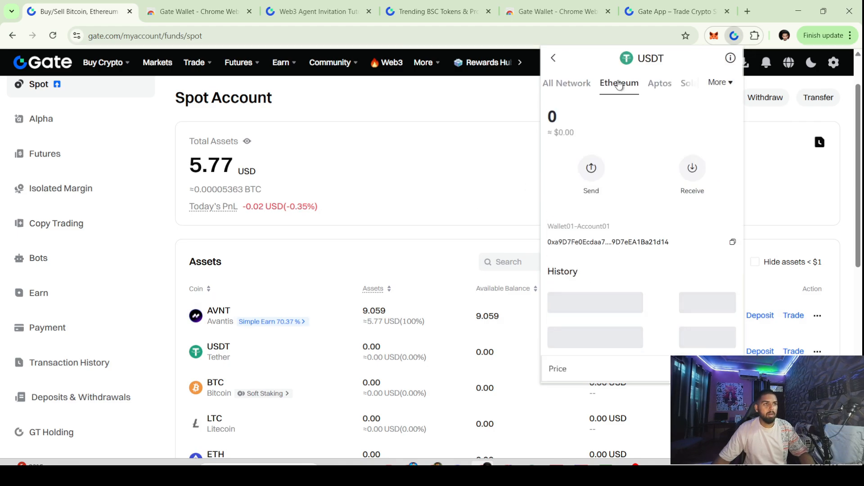
click(662, 84)
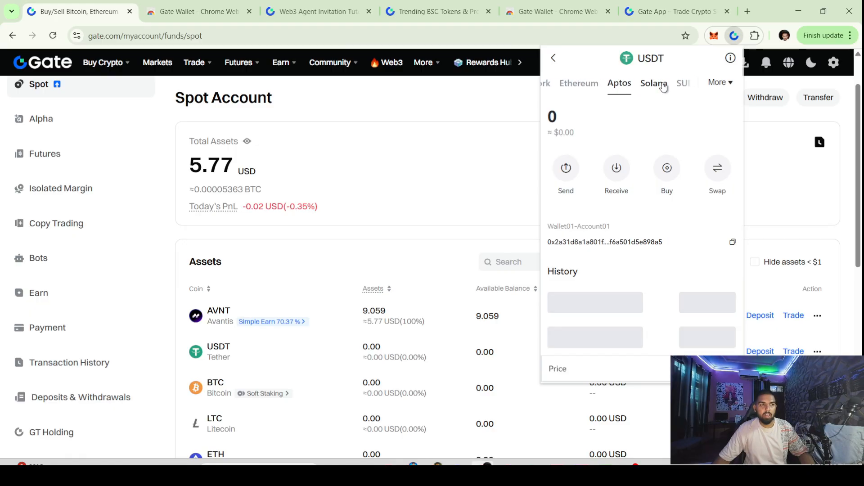
click(663, 85)
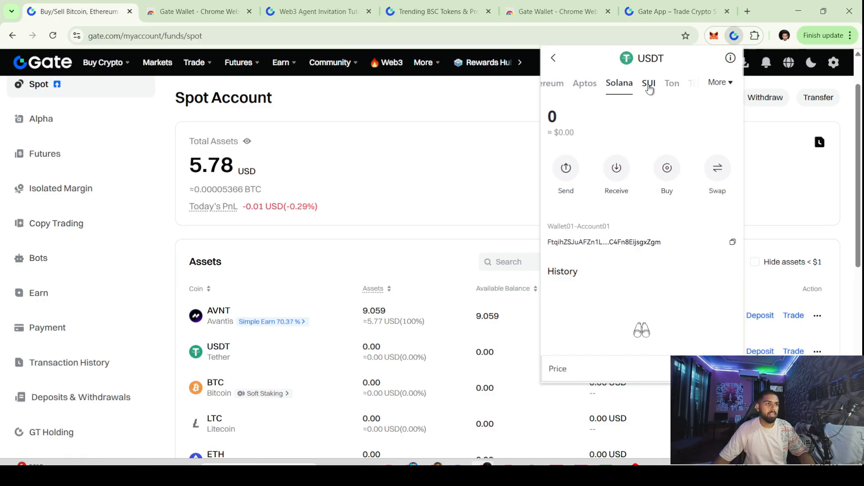
click(648, 89)
click(593, 86)
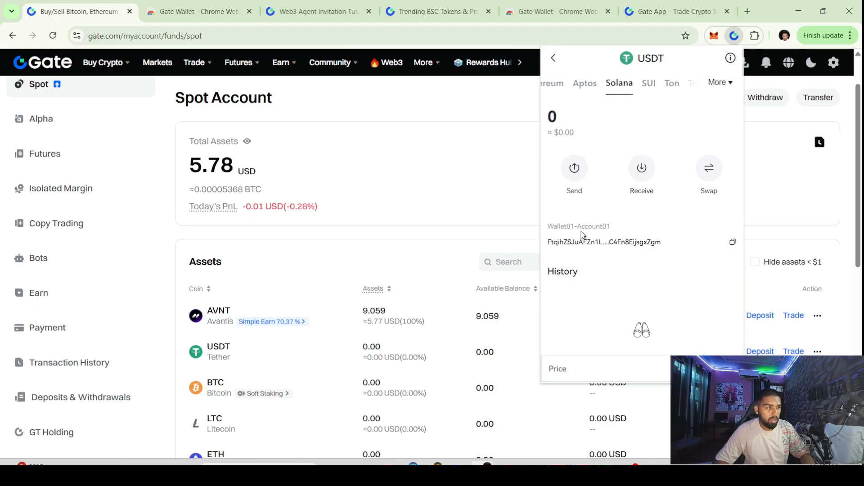
click(425, 236)
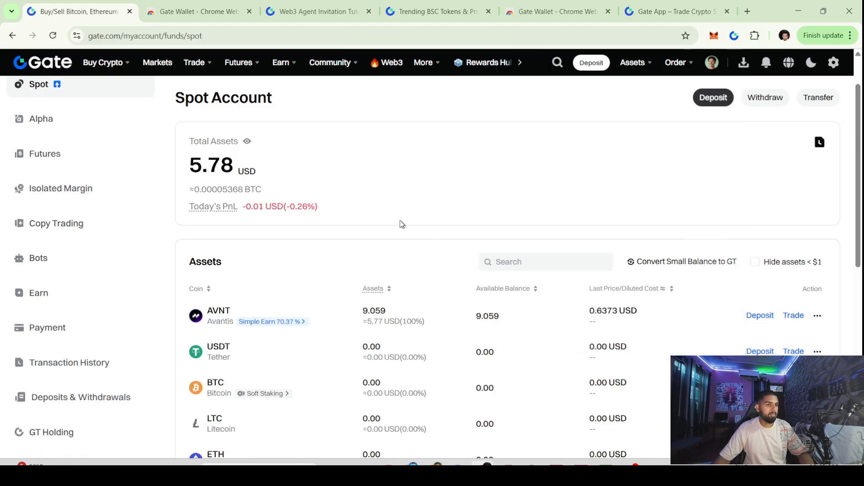
scroll(378, 261, down, 3)
scroll(355, 275, up, 4)
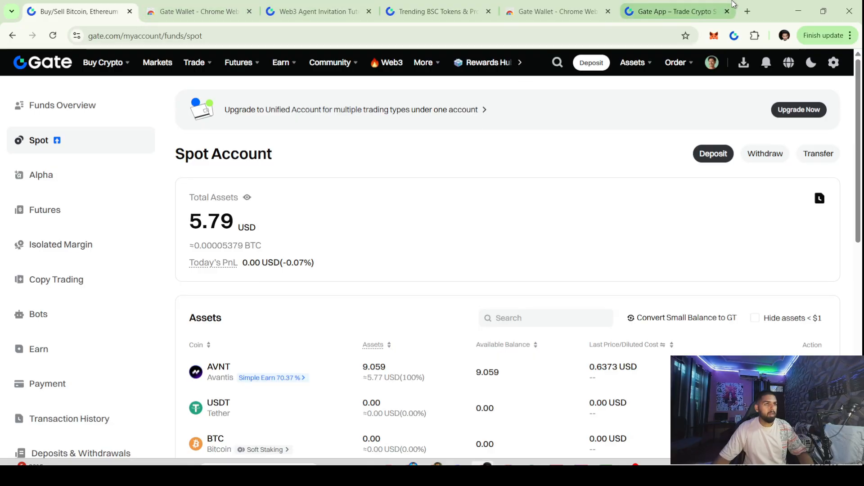
Switch from MetaMask to Gate Wallet and open the USDT token's details
click(716, 38)
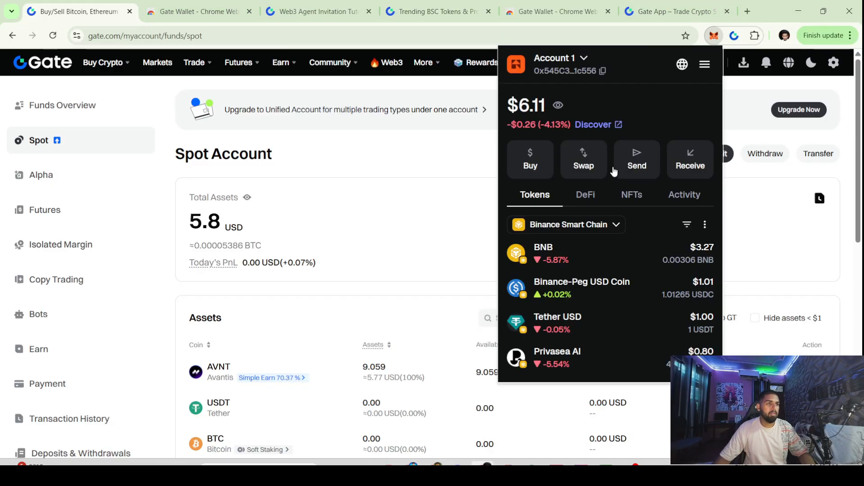
click(735, 34)
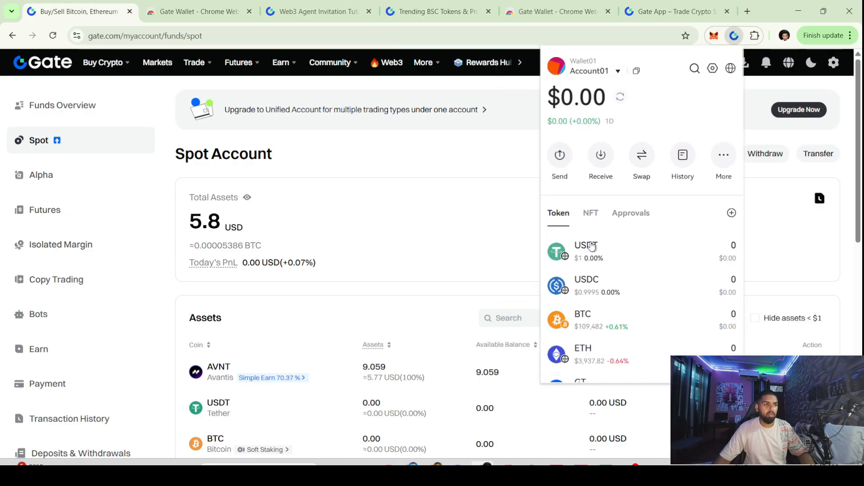
click(591, 247)
scroll(628, 198, down, 3)
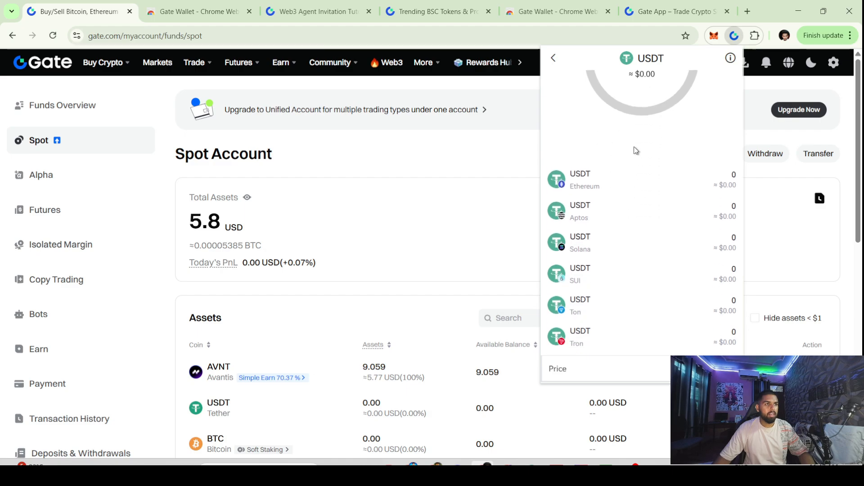
scroll(635, 149, up, 3)
Browse USDT on the Aptos, Solana, SUI, Tron and Arbitrum One networks
click(668, 87)
click(655, 86)
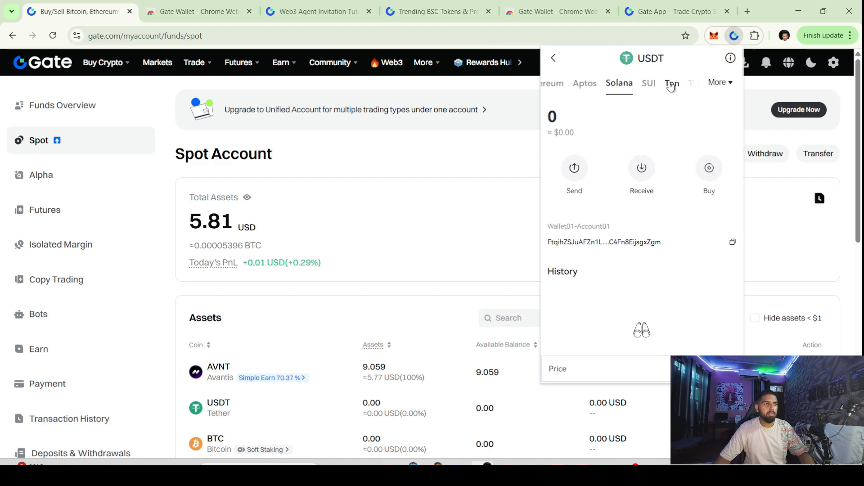
click(647, 87)
click(673, 86)
click(682, 88)
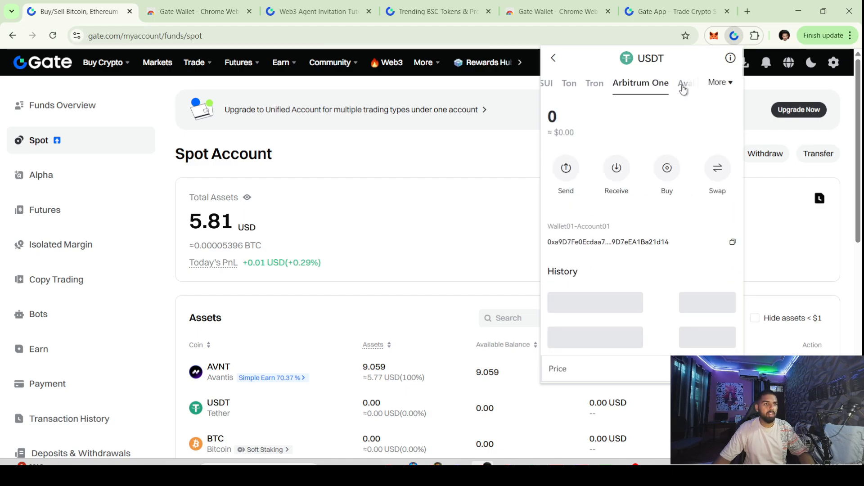
click(678, 89)
Select BNB Smart Chain, copy the USDT receiving address, and close the wallet popups
click(718, 83)
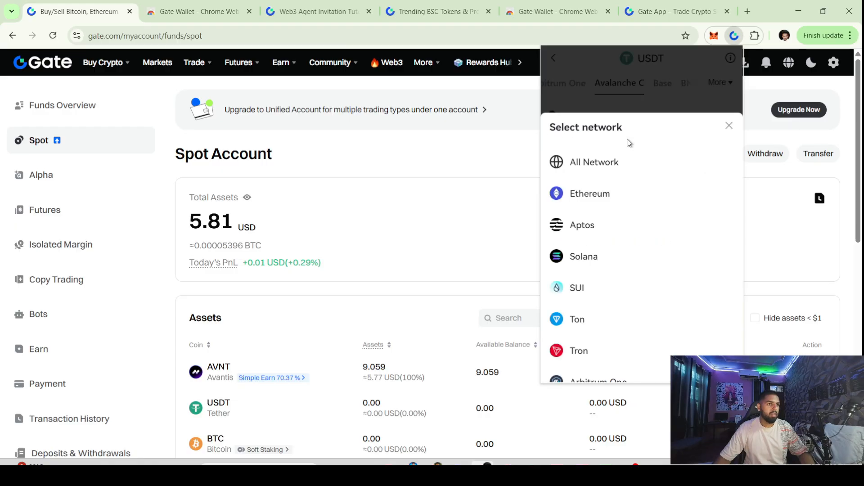
scroll(610, 309, down, 5)
click(602, 310)
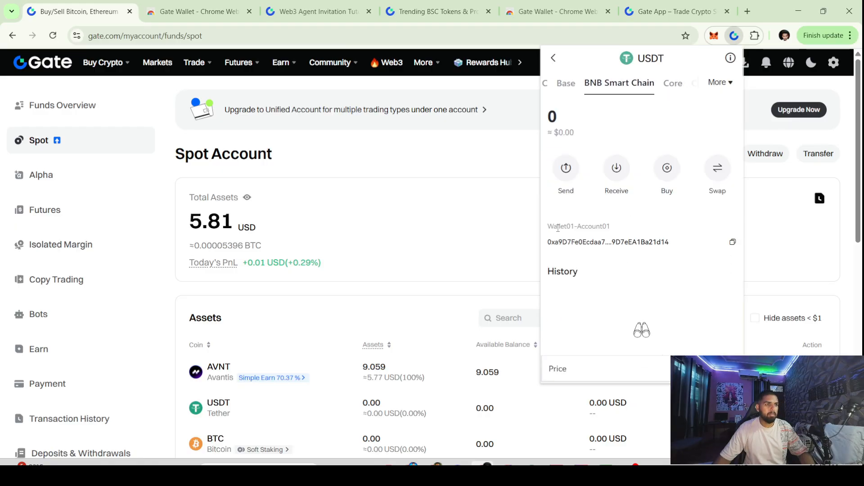
click(734, 245)
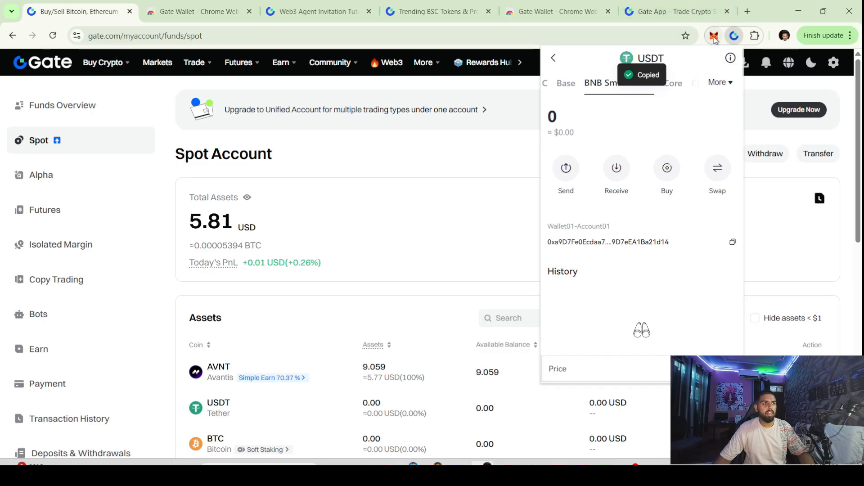
click(390, 100)
click(396, 248)
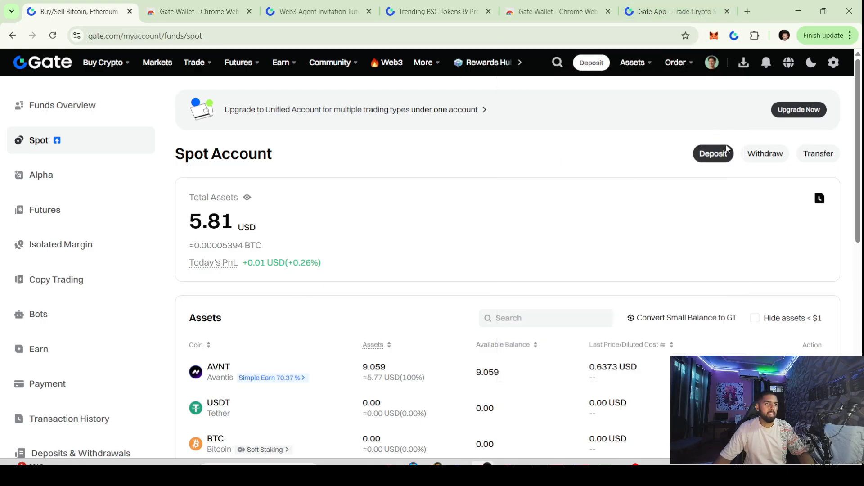
Open the USDT withdrawal page, postponing the verification prompts
click(757, 155)
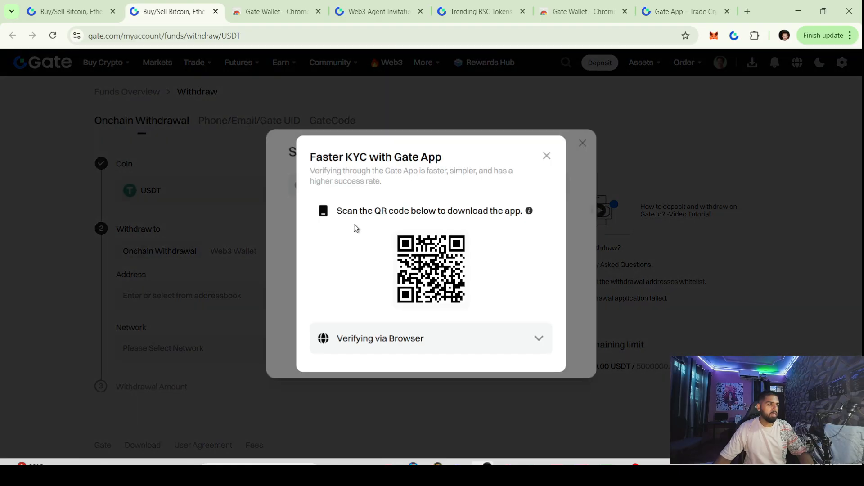
click(549, 156)
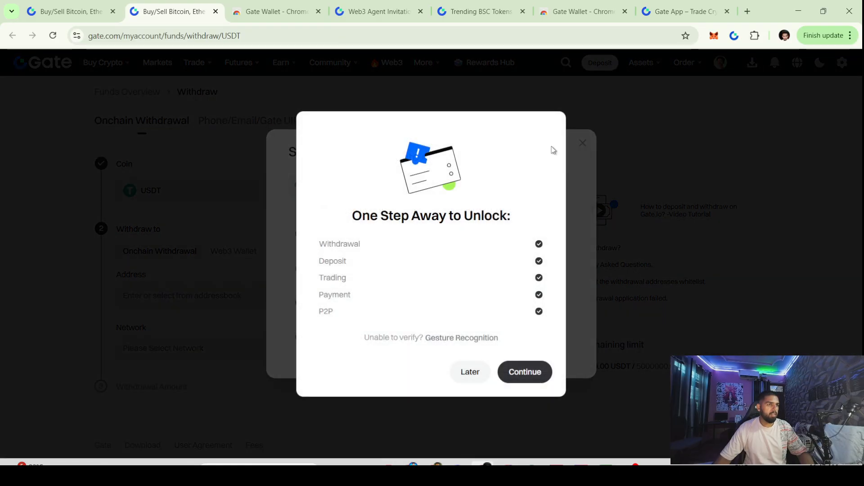
click(469, 370)
click(583, 144)
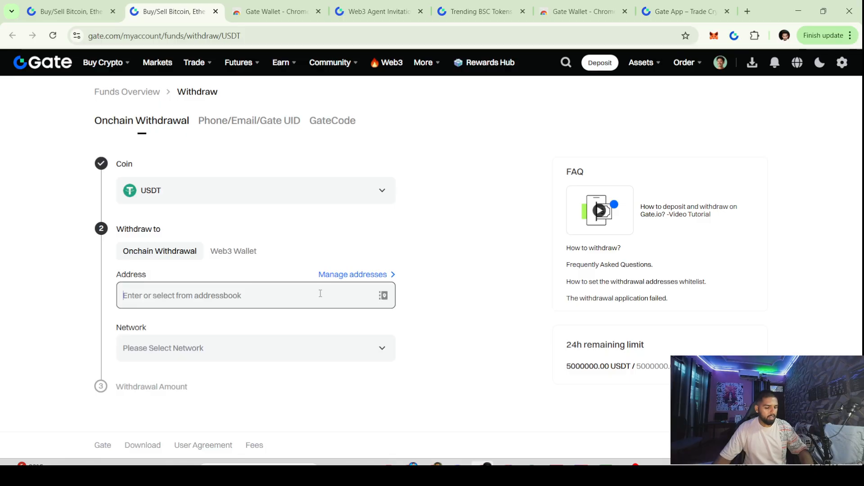
Paste the copied wallet address as destination and choose the BSC network
key(ctrl+v)
click(272, 348)
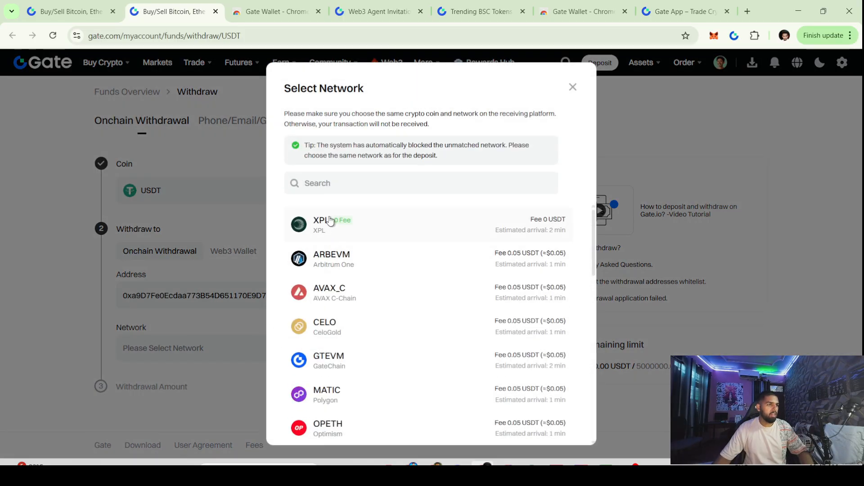
scroll(327, 354, down, 5)
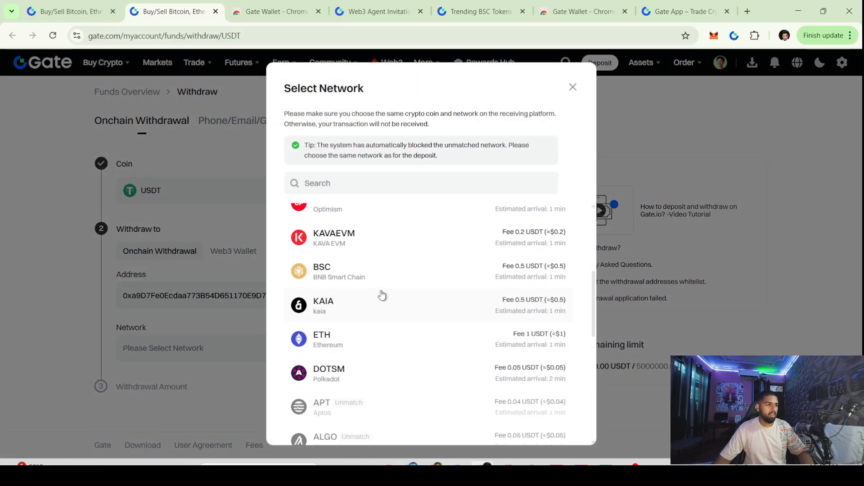
click(382, 282)
scroll(212, 251, down, 3)
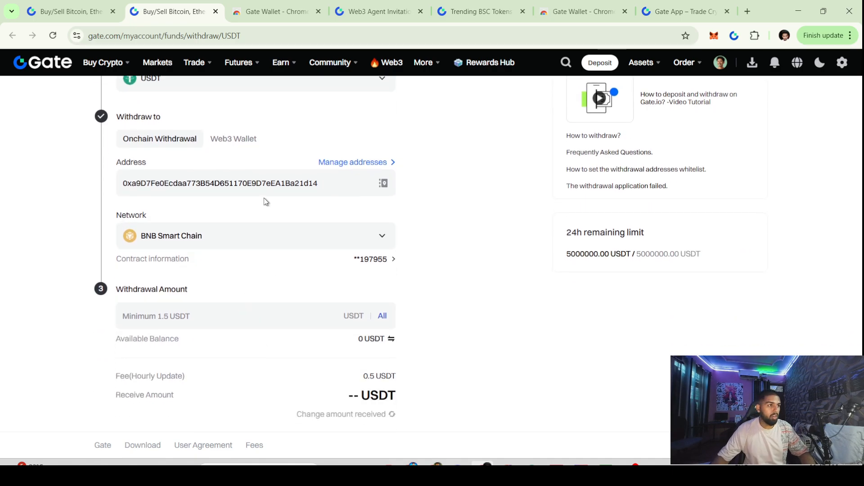
Send 1 USDT on Binance Smart Chain from MetaMask to the pasted Gate Wallet address
click(714, 36)
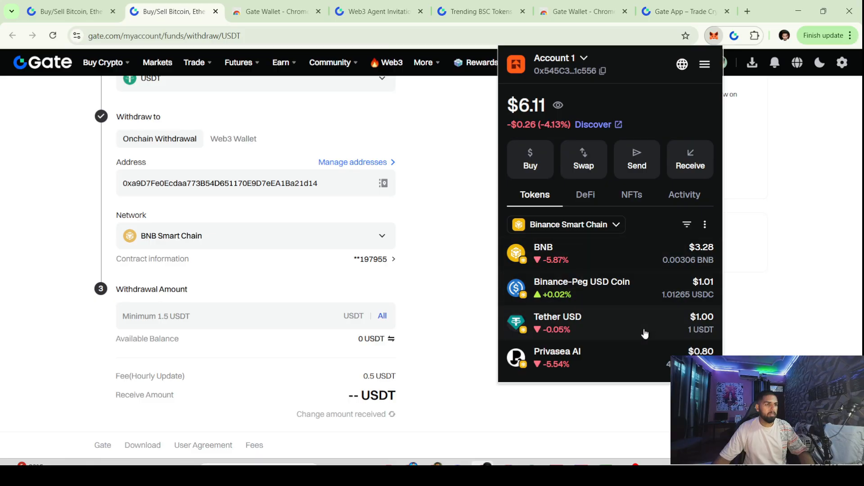
click(595, 323)
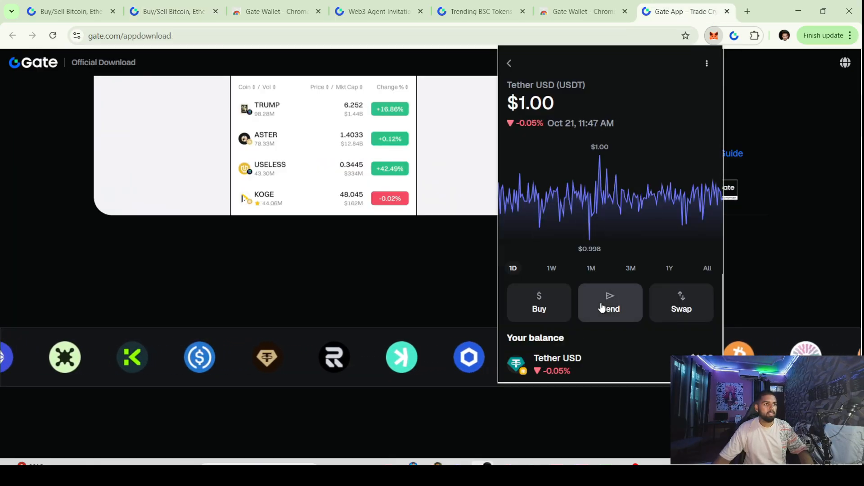
click(603, 304)
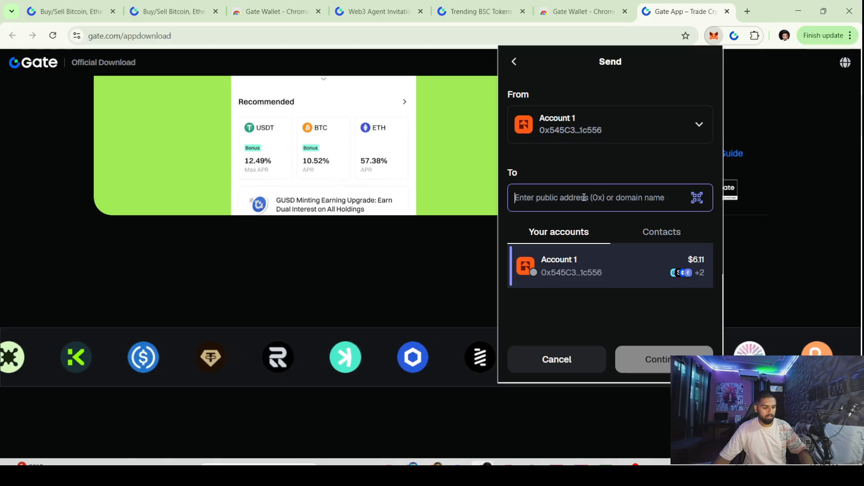
key(ctrl+v)
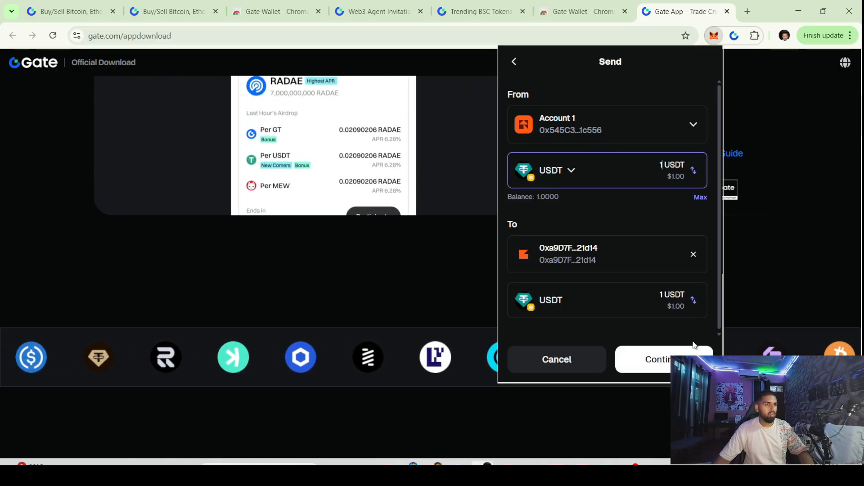
click(693, 347)
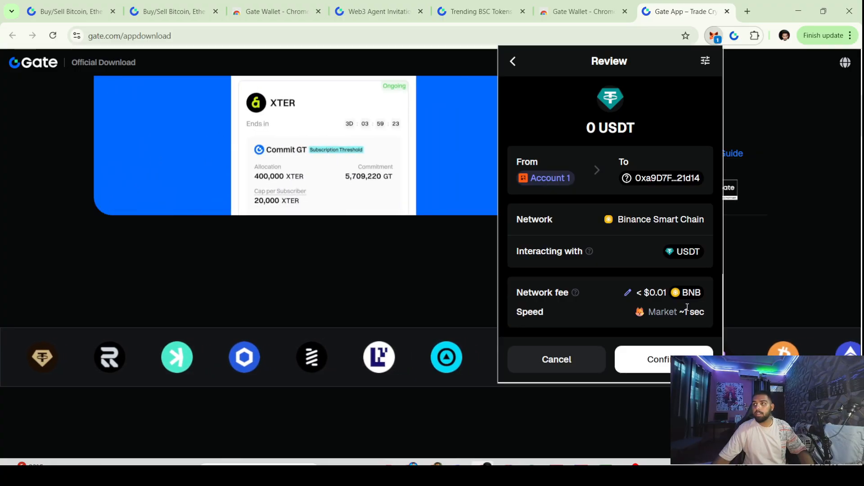
click(659, 361)
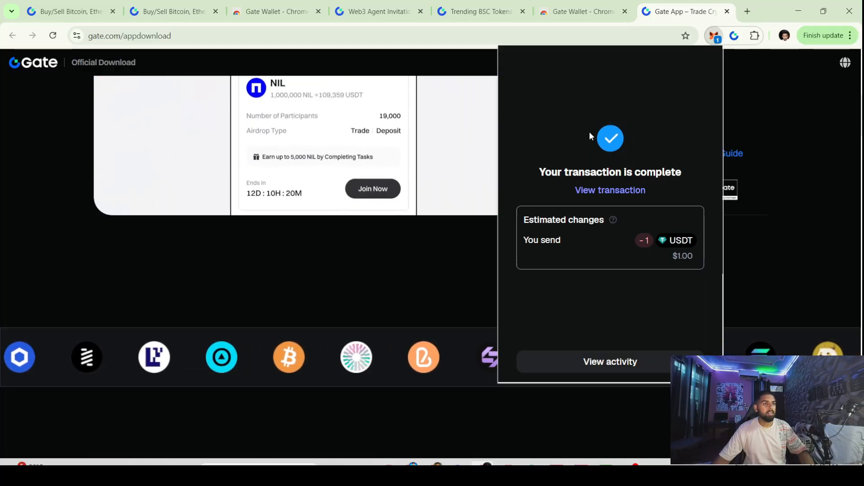
Find the 1 USDT Receive entry in Gate Wallet history, then open the USD1 trading page
click(432, 9)
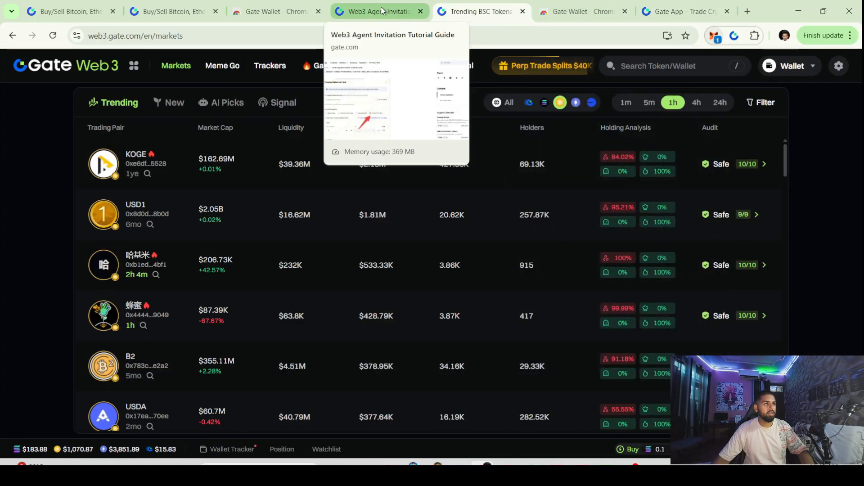
click(714, 36)
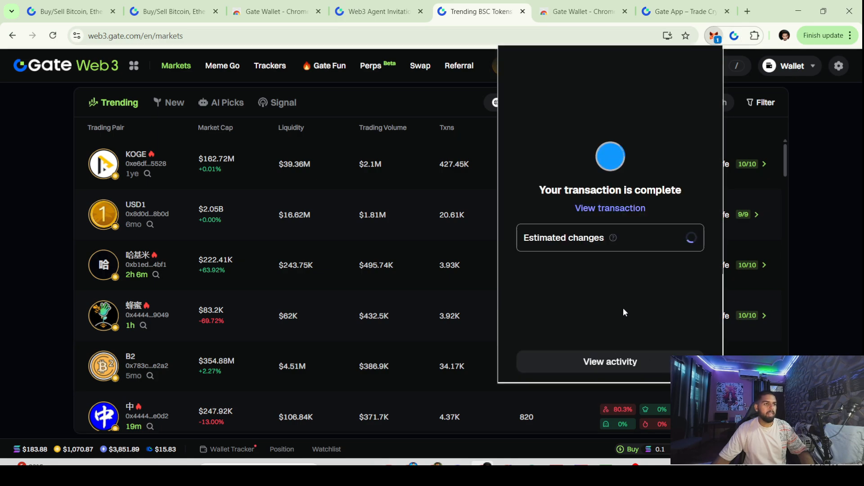
click(733, 39)
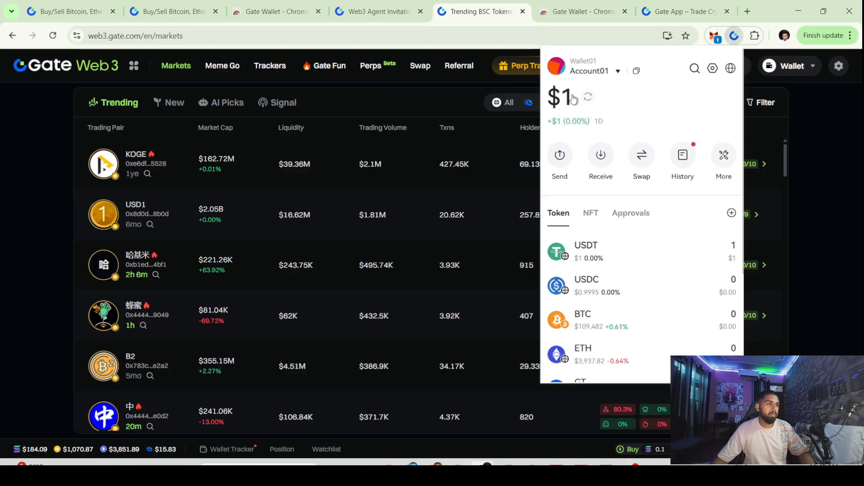
click(683, 154)
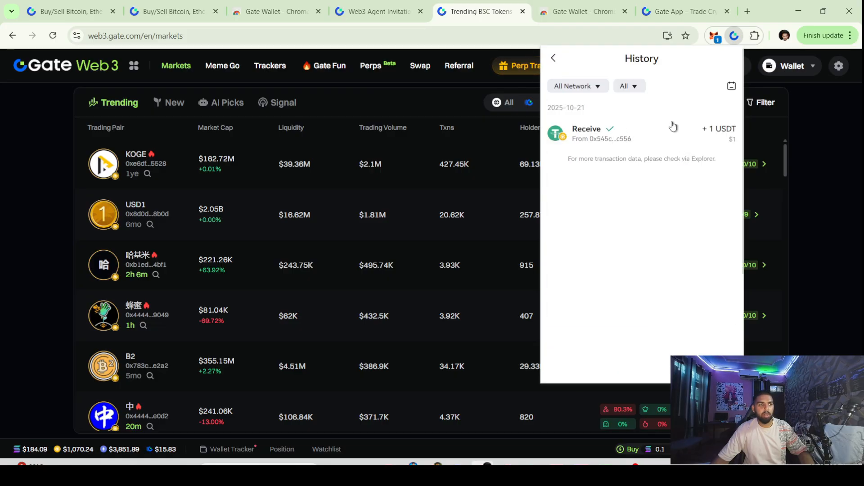
click(553, 58)
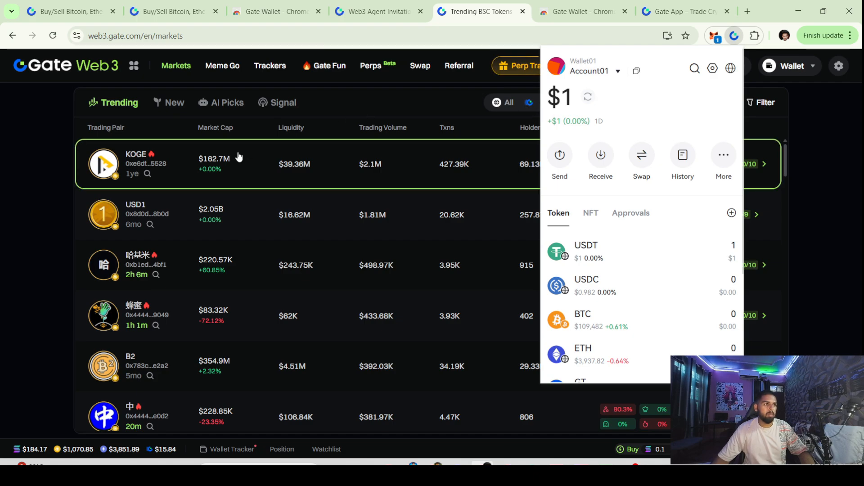
click(324, 198)
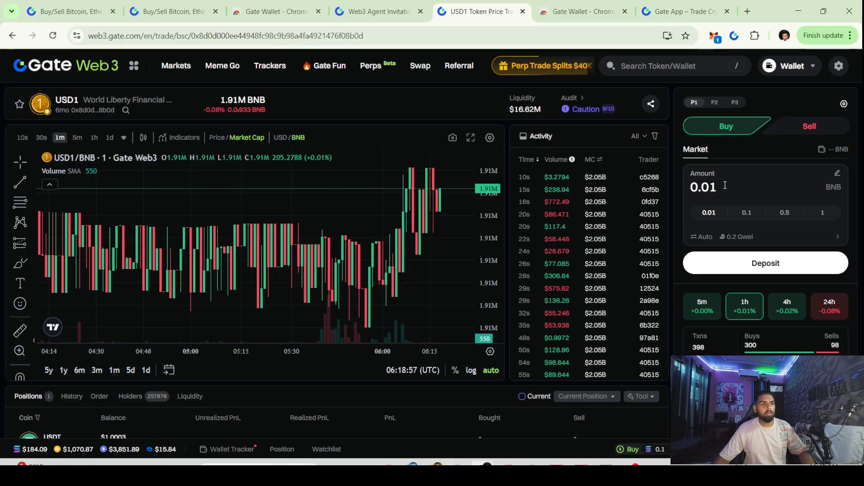
Select the 0.01 BNB buy amount and check the USDT transfer in MetaMask and Gate Wallet
double_click(683, 190)
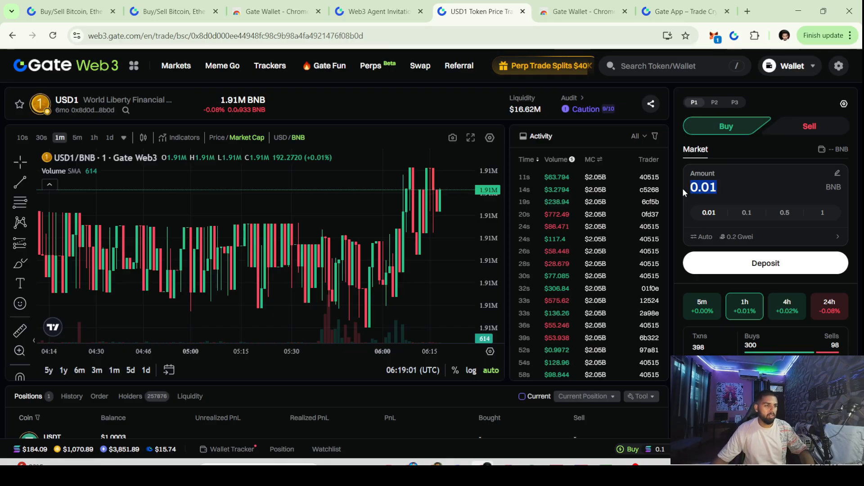
click(715, 35)
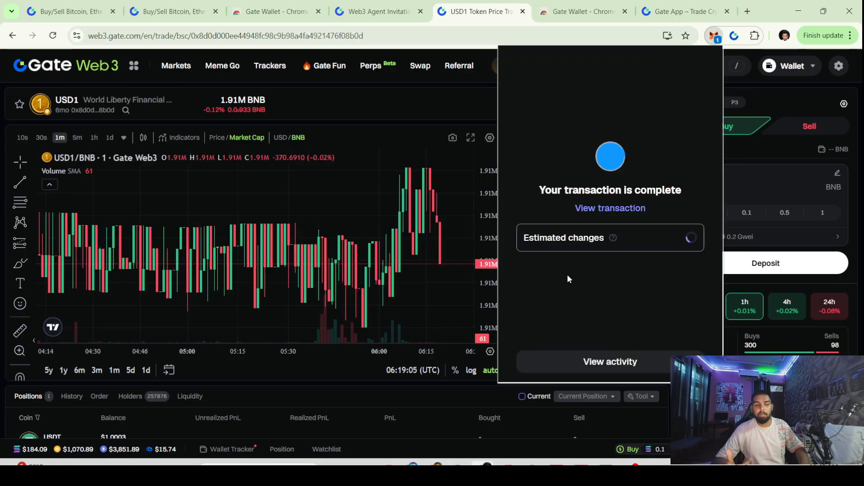
click(715, 37)
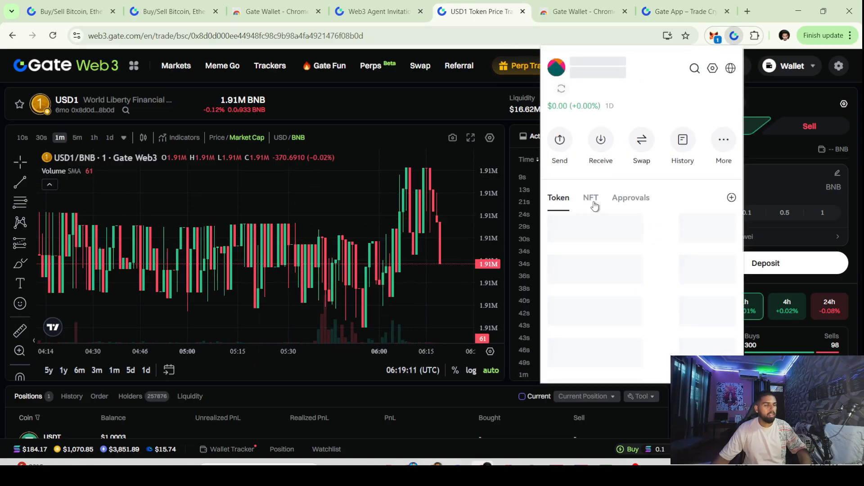
click(589, 247)
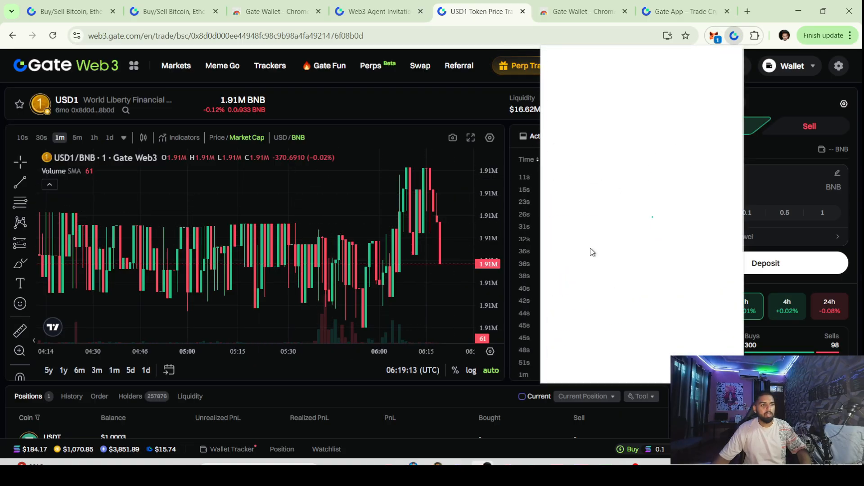
click(553, 57)
Confirm the zero BNB balance on BNB Smart Chain, close the wallet, and open Meme Go
scroll(625, 284, down, 5)
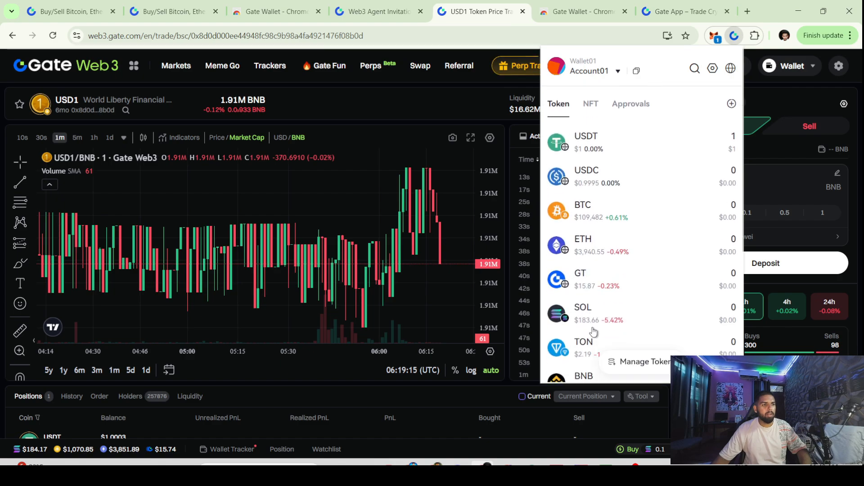
click(612, 329)
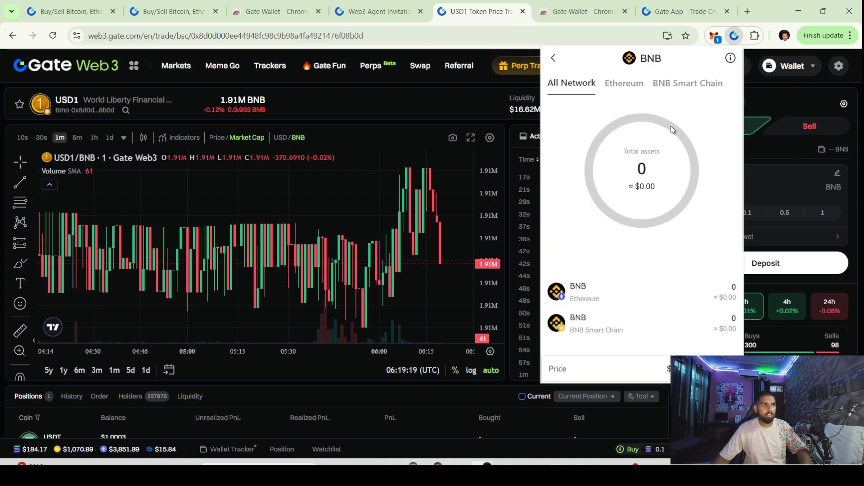
click(726, 85)
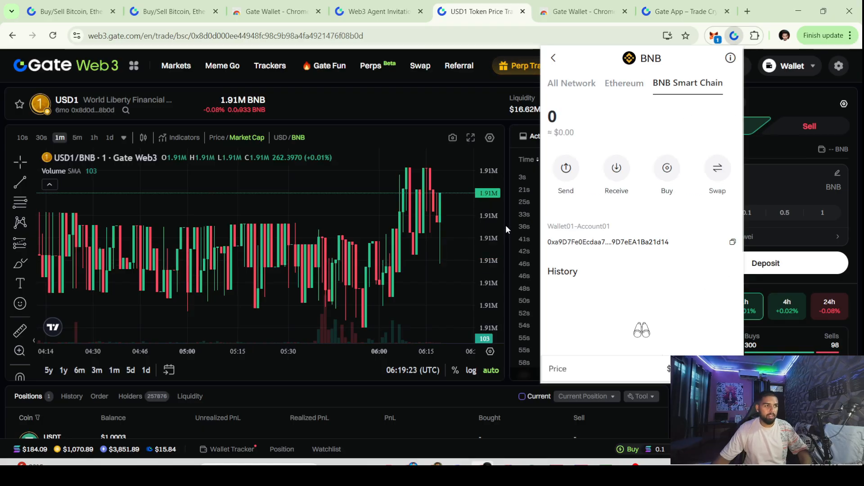
click(415, 254)
scroll(414, 251, down, 6)
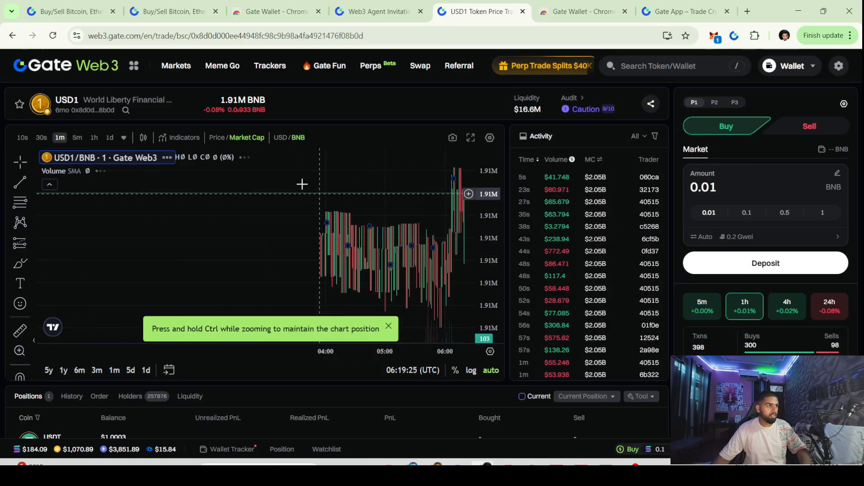
click(222, 66)
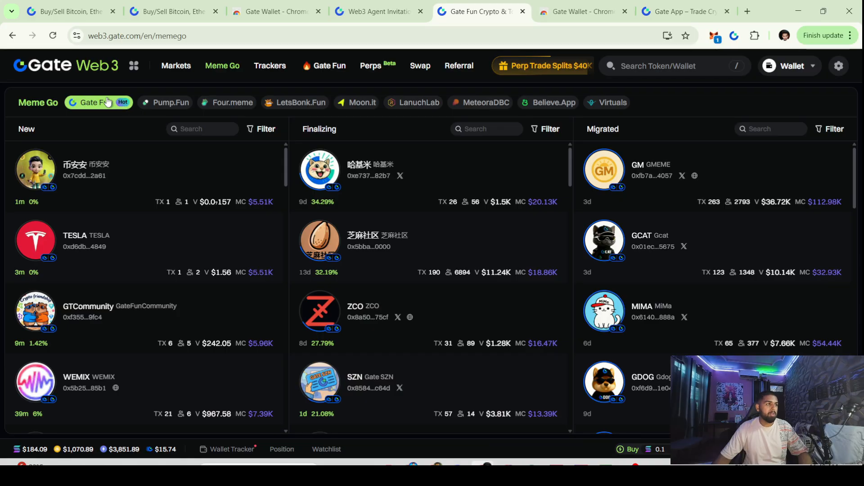
Compare Meme Go tokens on Pump.Fun, Four.meme, LetsBonk.Fun and Gate Fun, then open Gate Fun
click(153, 103)
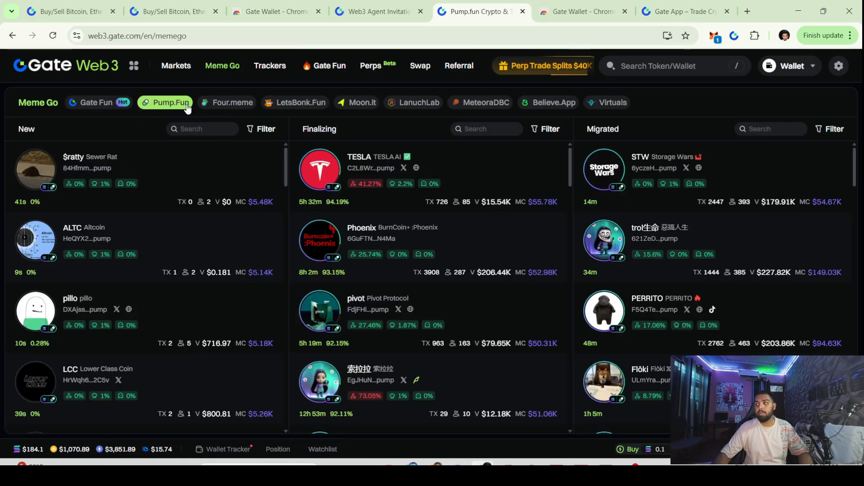
click(234, 106)
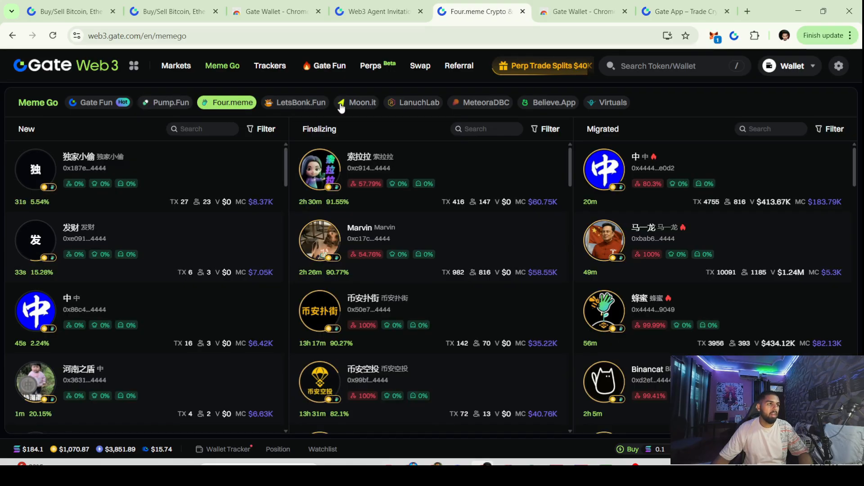
click(299, 103)
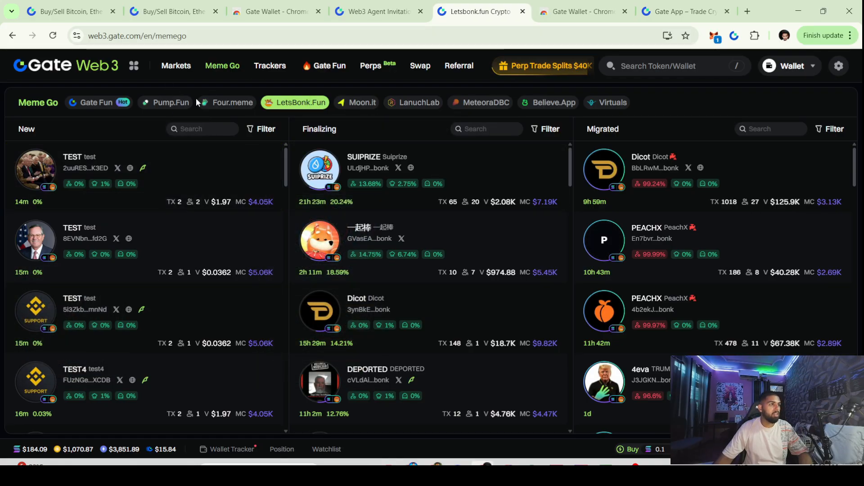
click(168, 102)
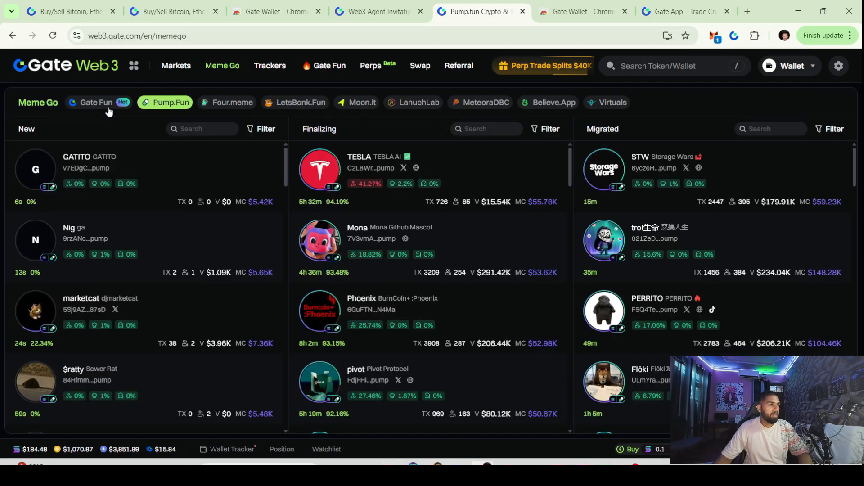
click(108, 108)
click(156, 108)
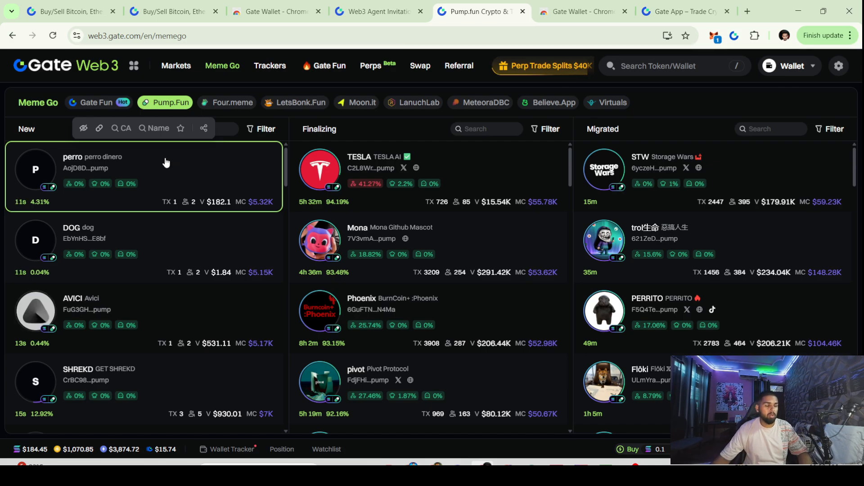
click(88, 104)
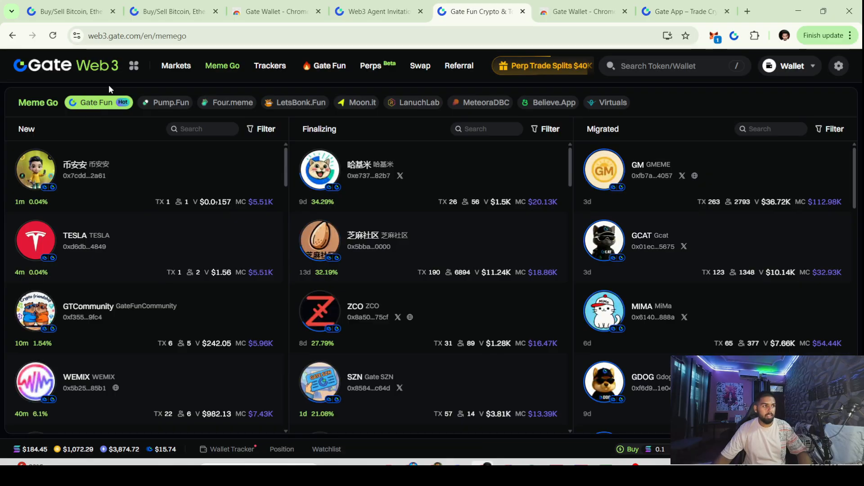
click(332, 71)
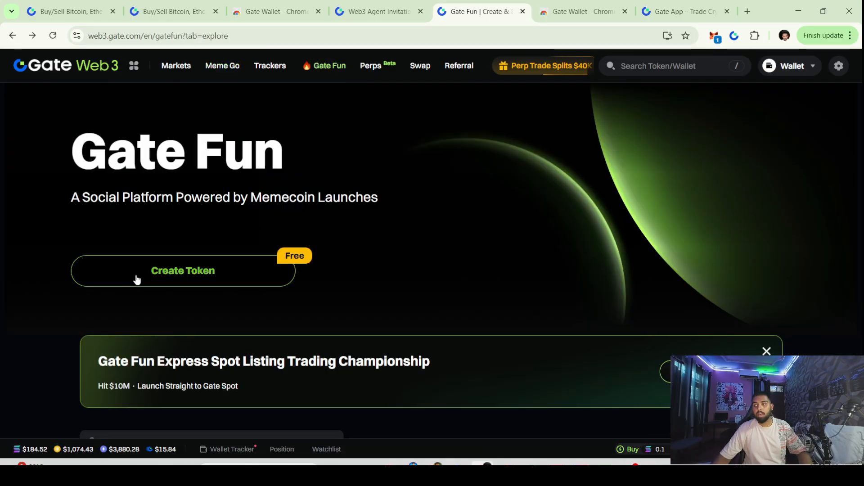
Start a new Gate Fun token, filling its name and ticker from saved autofill suggestions
click(264, 265)
click(283, 195)
click(276, 212)
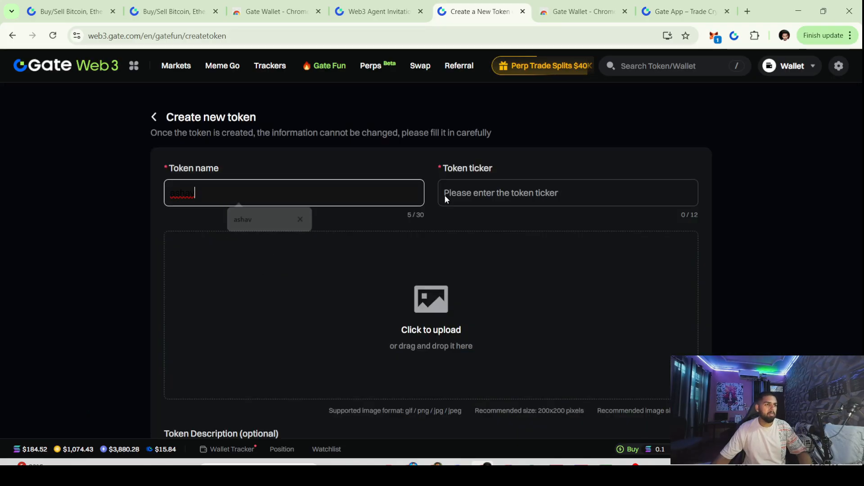
click(444, 196)
click(496, 218)
double_click(470, 190)
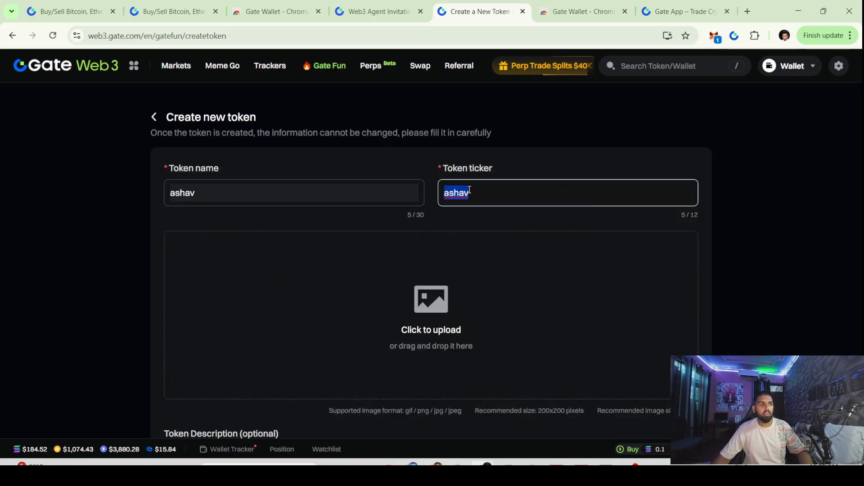
click(444, 225)
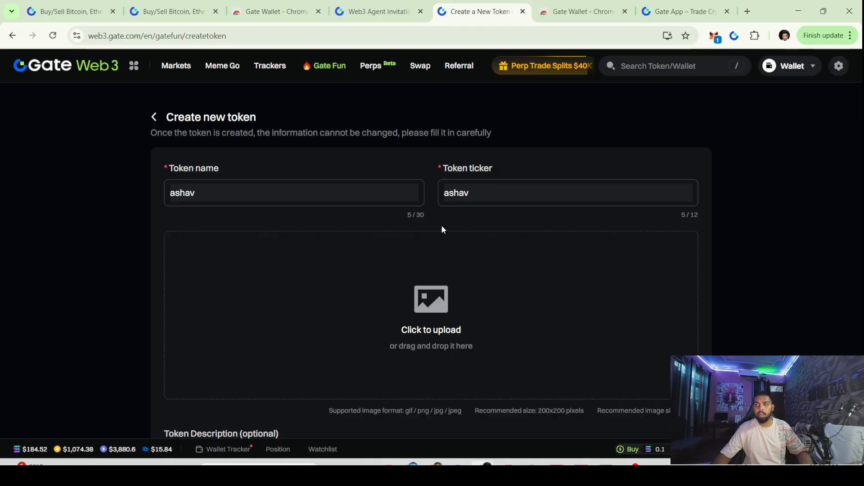
scroll(418, 205, down, 2)
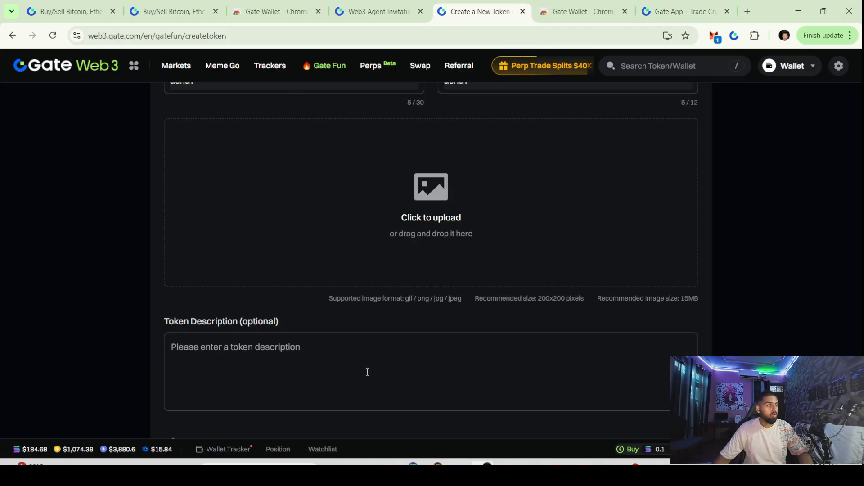
scroll(368, 372, down, 3)
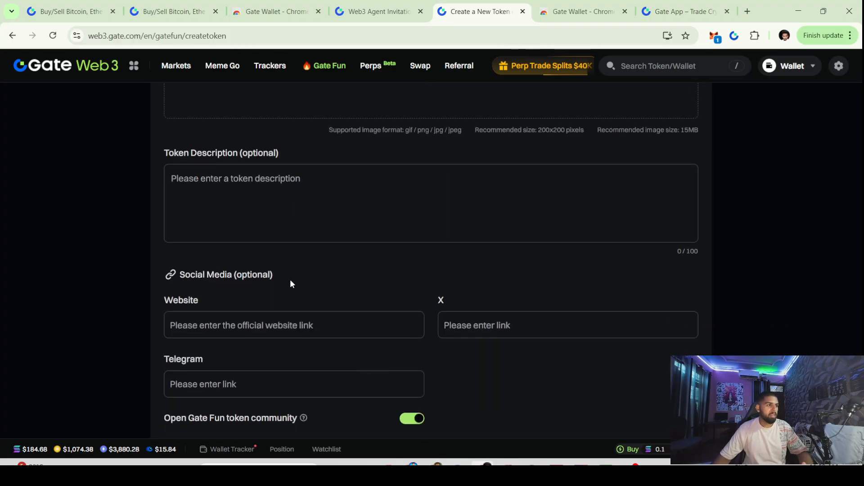
scroll(272, 329, down, 1)
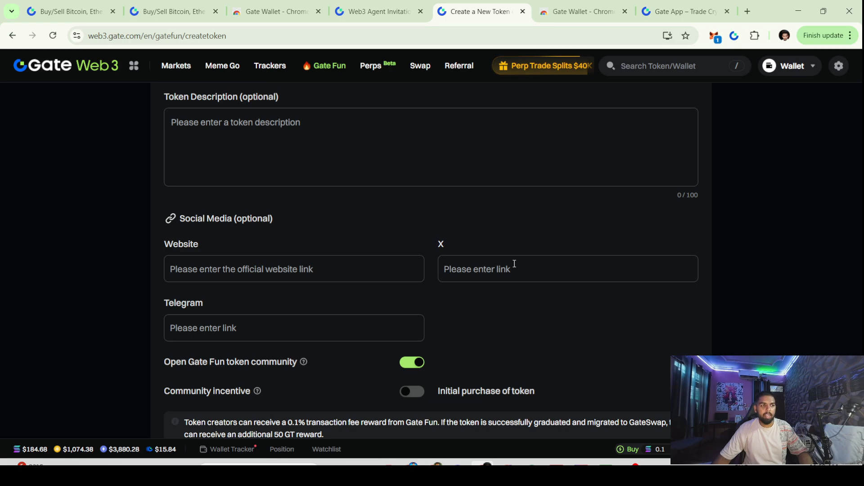
scroll(483, 307, down, 1)
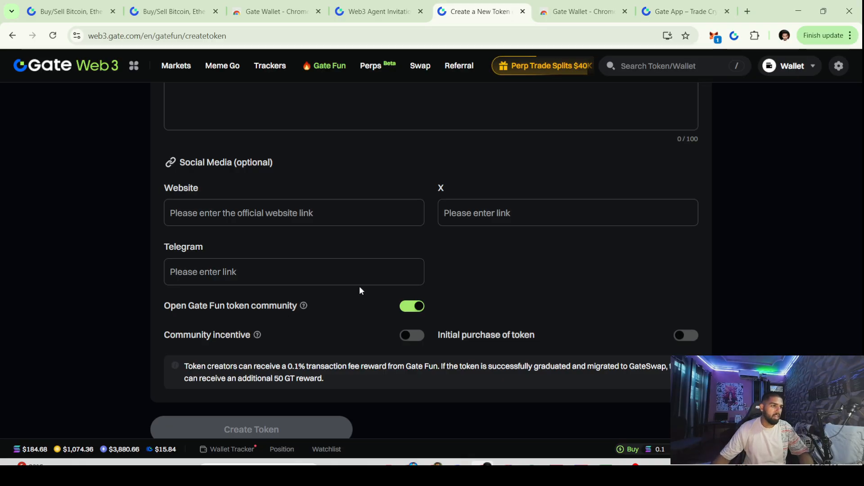
Keep the token community on, and try then cancel an initial purchase of 1
click(411, 309)
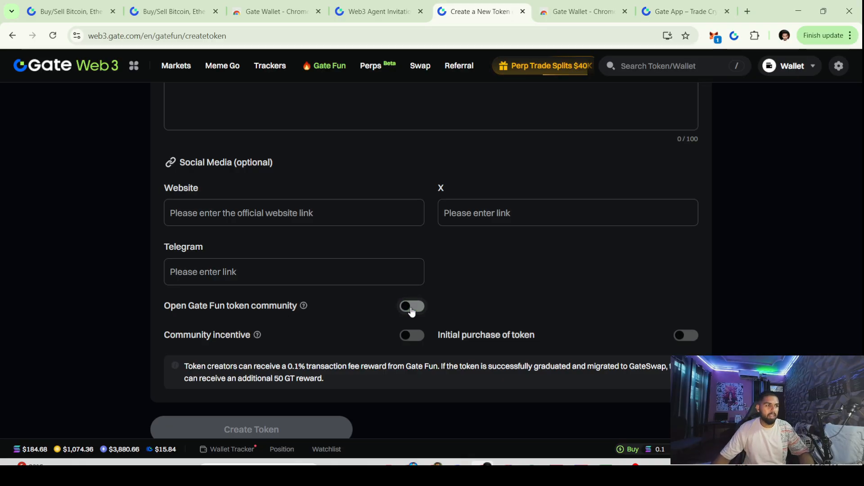
click(412, 310)
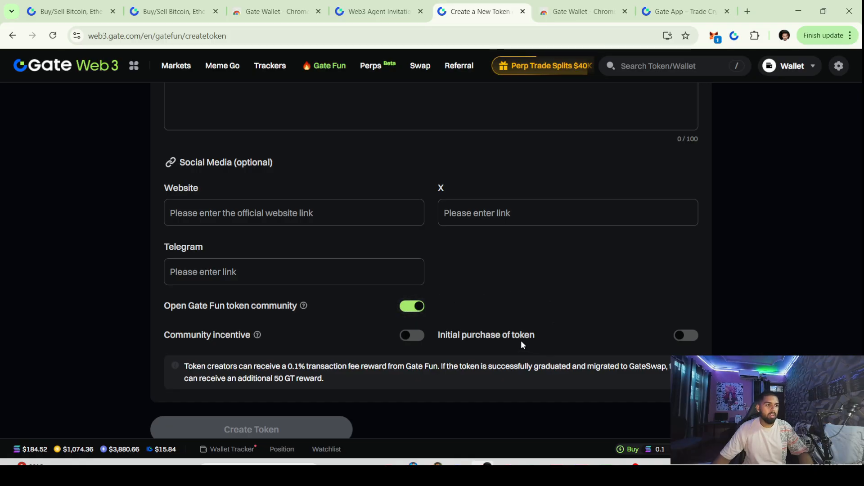
click(681, 338)
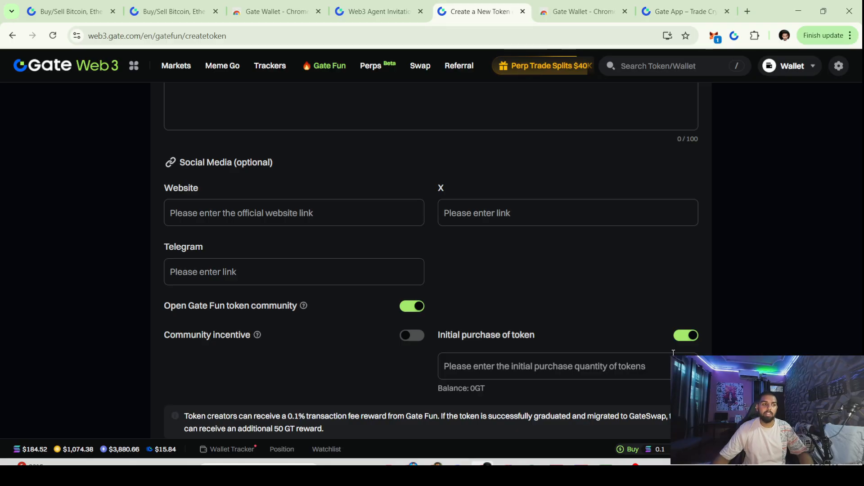
click(620, 365)
text(1)
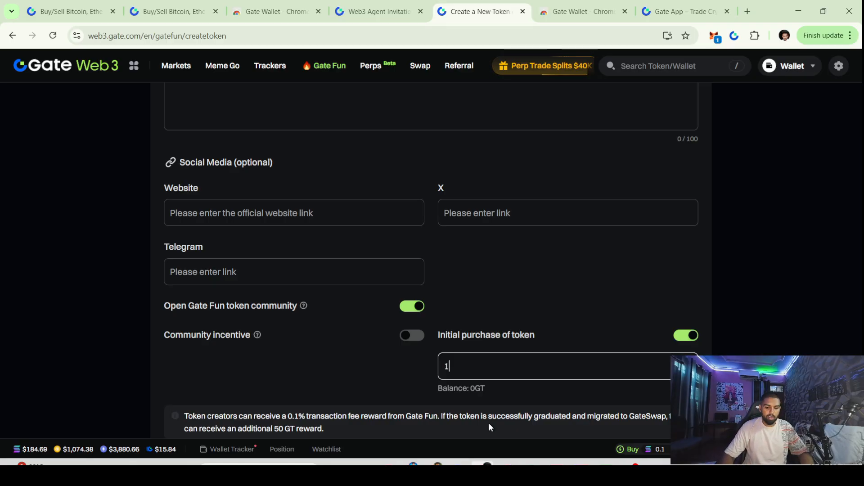
key(BackSpace)
scroll(490, 419, down, 2)
scroll(393, 382, down, 1)
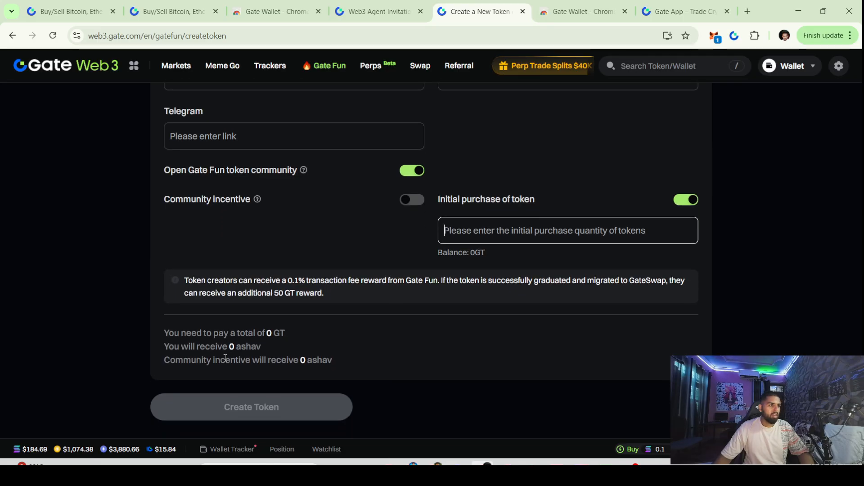
click(683, 200)
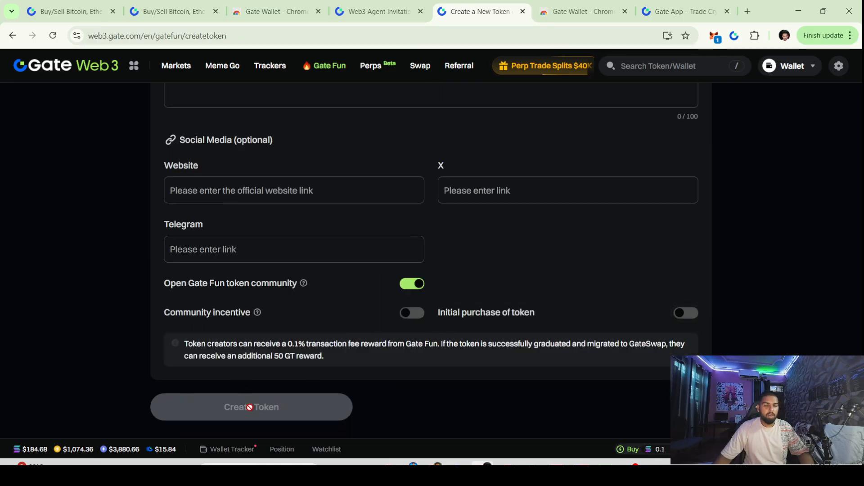
Open and dismiss the Gate Wallet extension, returning to the top of the token form
scroll(535, 223, up, 3)
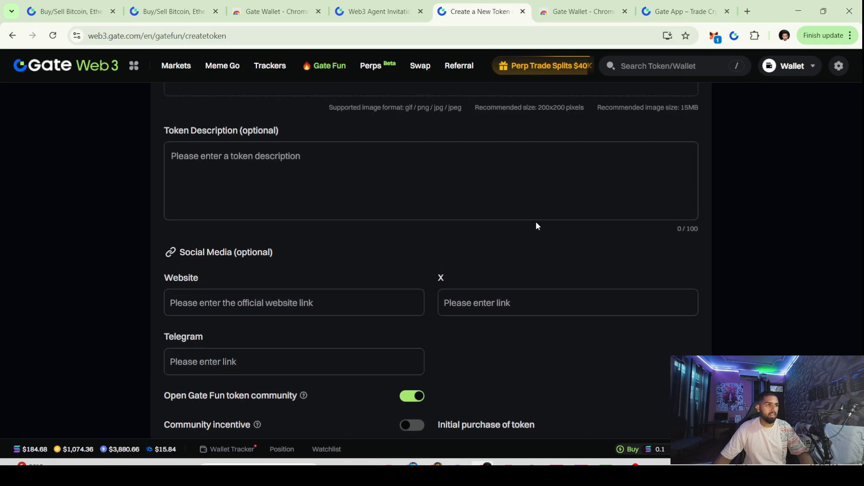
click(734, 36)
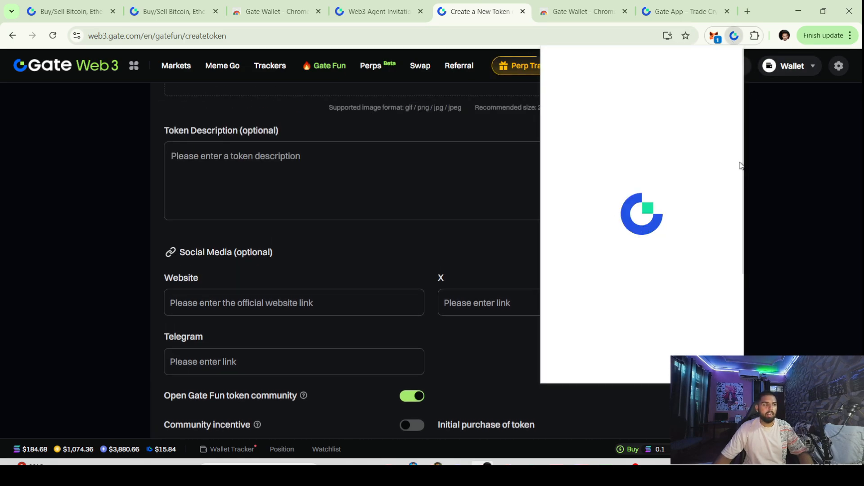
scroll(413, 264, down, 3)
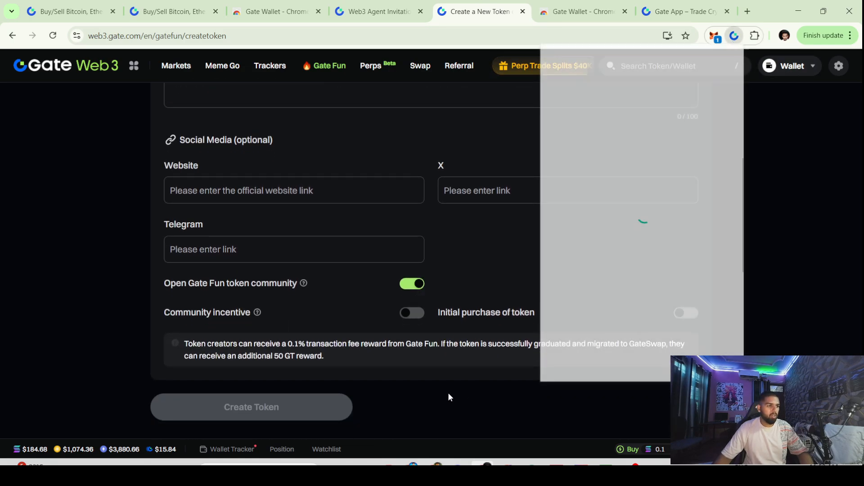
right_click(447, 392)
click(363, 377)
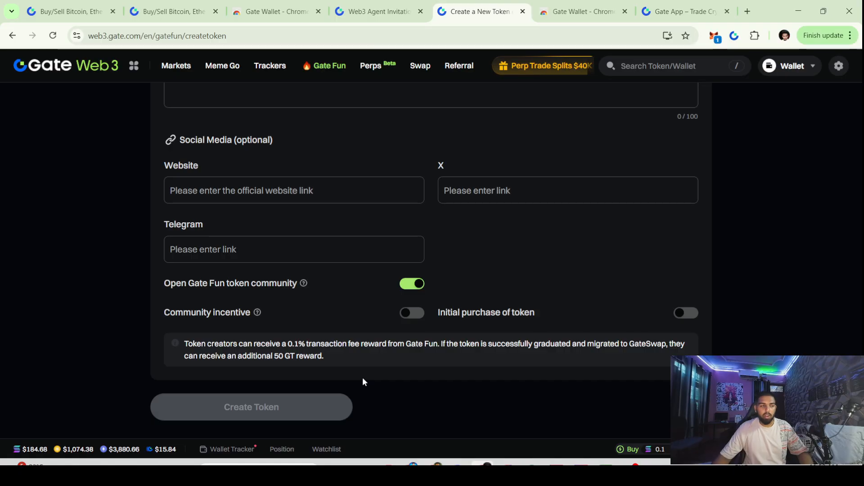
scroll(360, 369, up, 6)
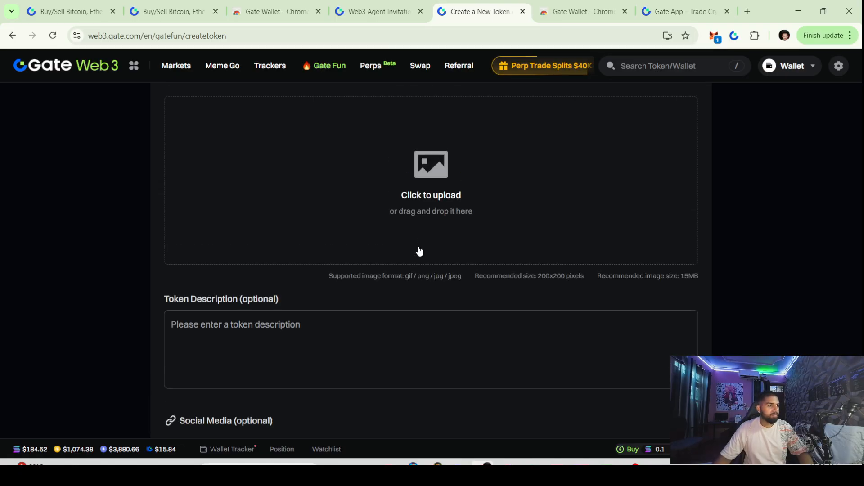
Open BTCUSDT Perps, dismiss onboarding, and try raising leverage to 122x
click(380, 66)
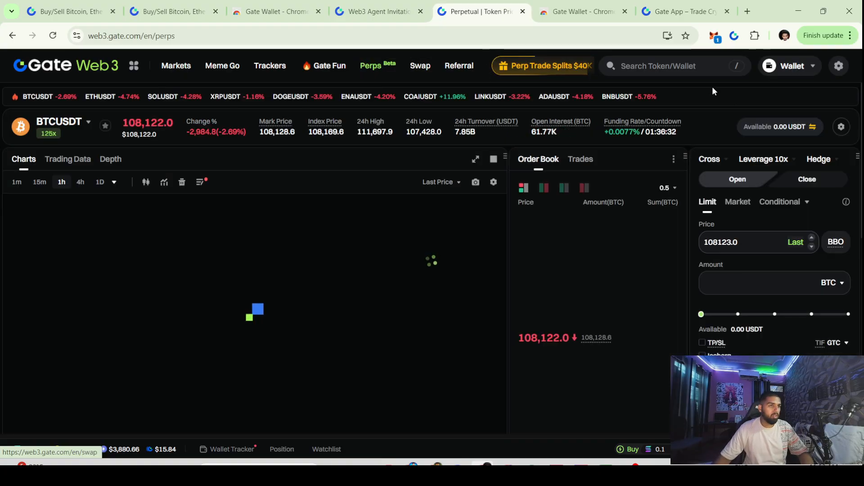
click(767, 161)
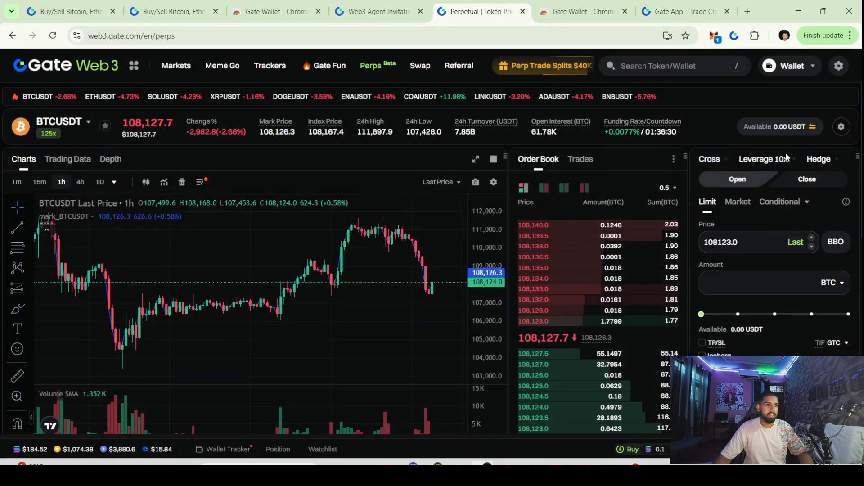
click(767, 161)
click(550, 253)
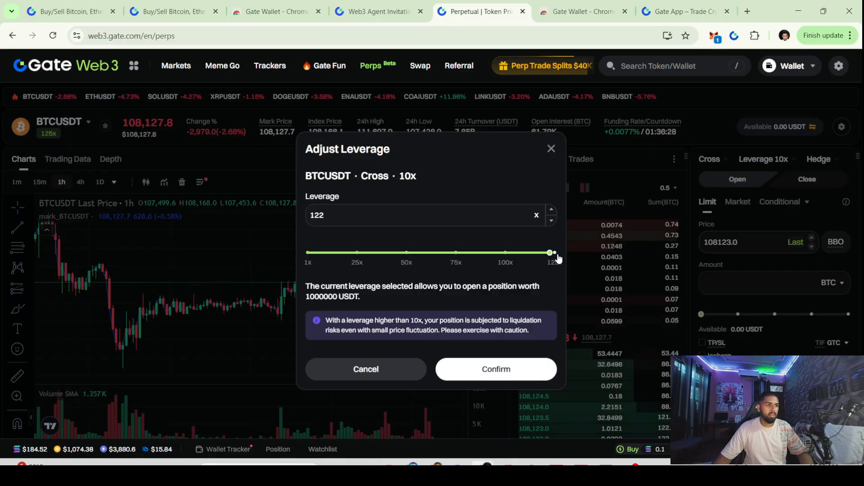
click(486, 377)
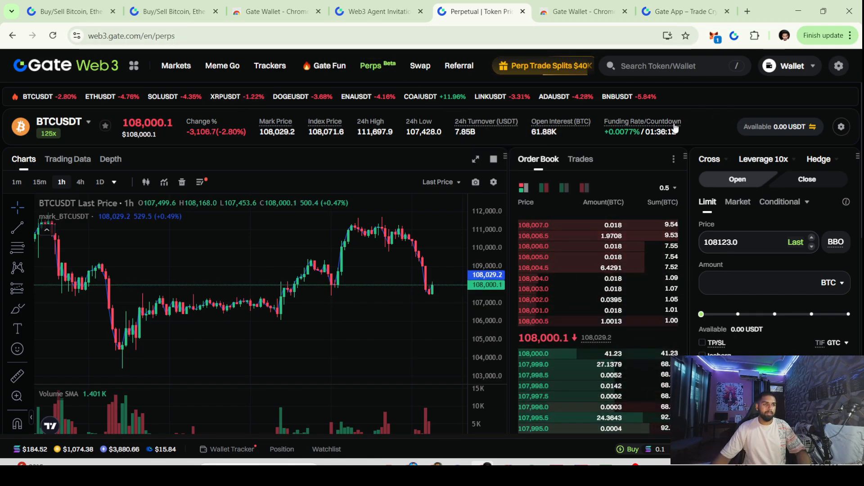
click(732, 246)
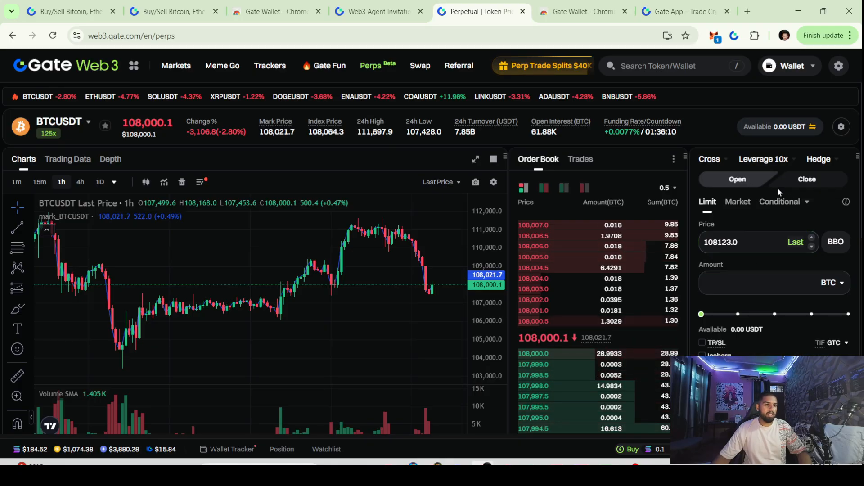
click(764, 160)
click(678, 158)
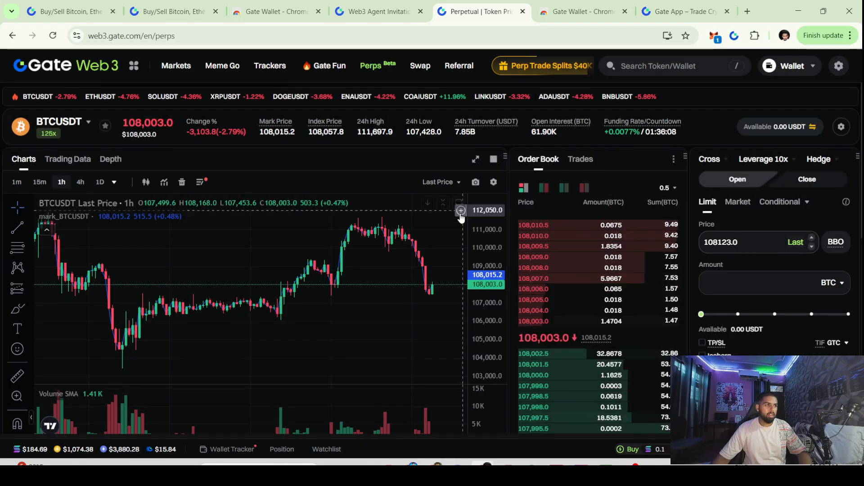
Check Cross margin mode and attempt switching from Hedge to One-Way position mode
click(716, 159)
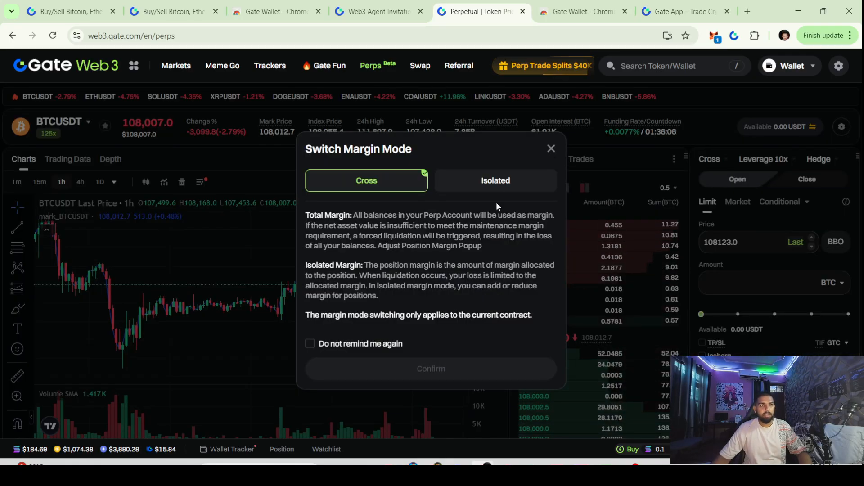
click(555, 150)
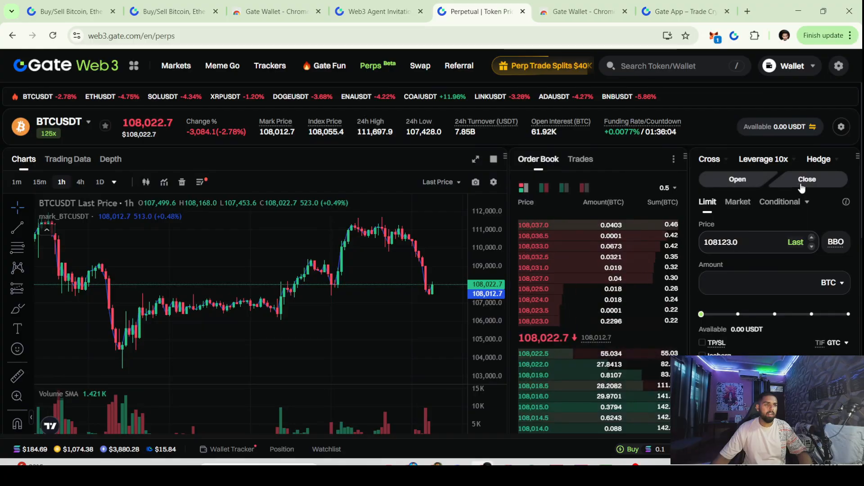
click(817, 159)
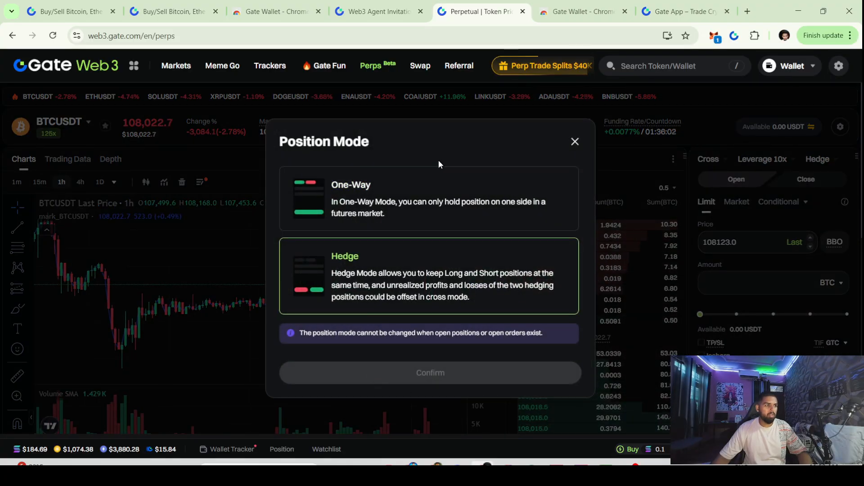
click(366, 217)
click(353, 254)
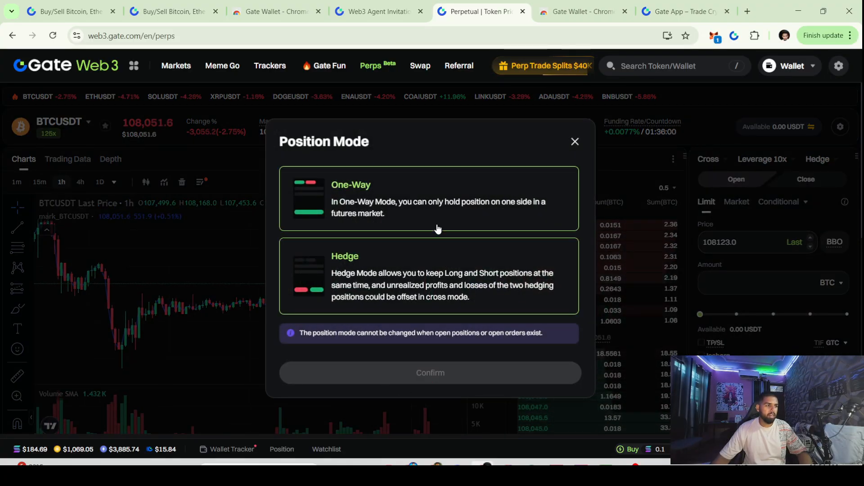
click(439, 208)
click(420, 373)
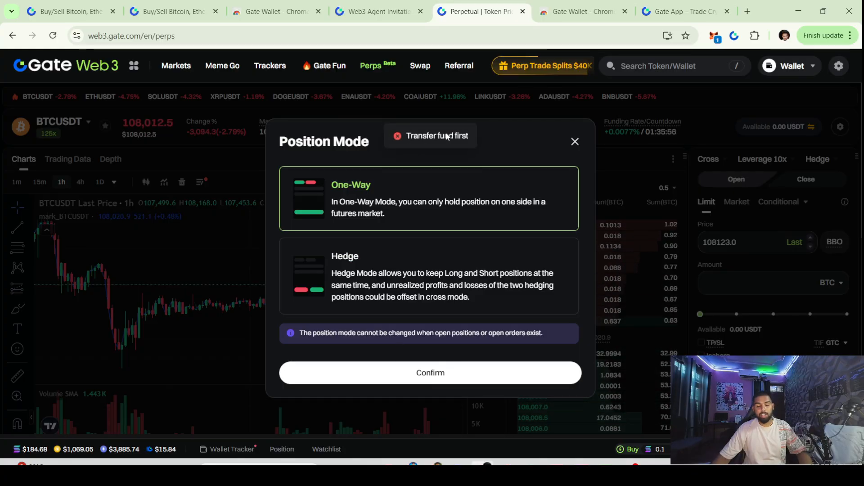
click(575, 142)
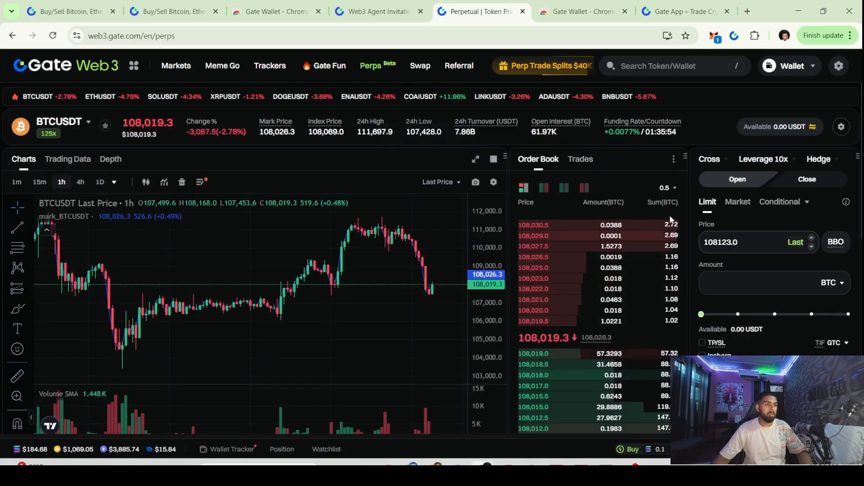
scroll(663, 243, down, 1)
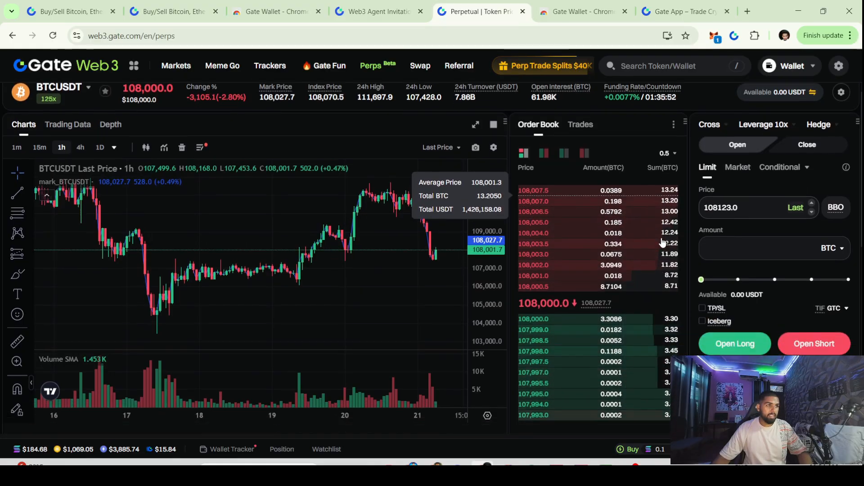
scroll(662, 243, down, 4)
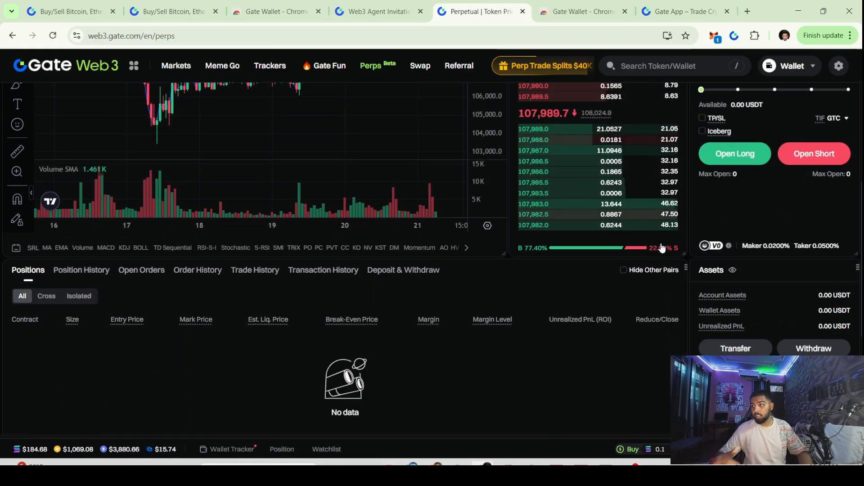
scroll(446, 216, up, 5)
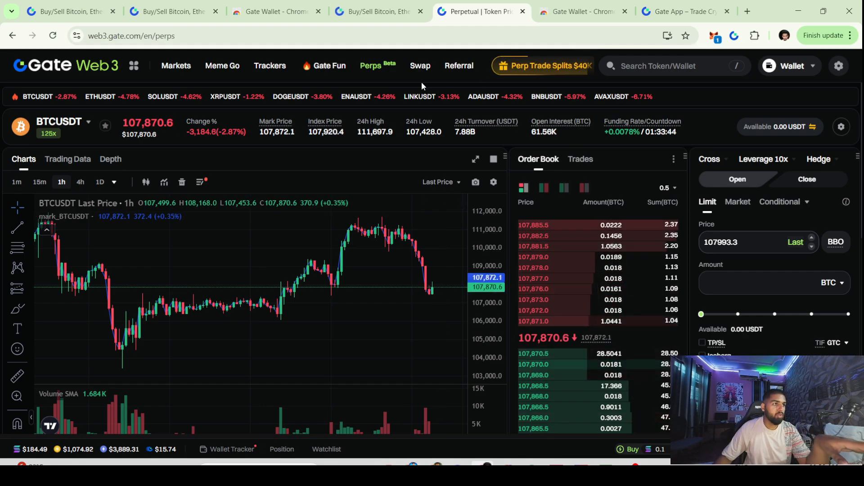
Open Swap and browse GT pay-token options on BNB Smart Chain, then close the list
click(419, 67)
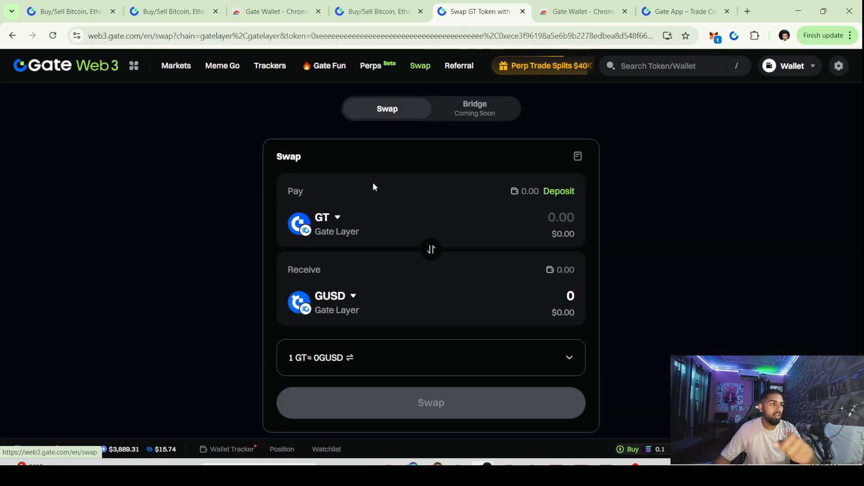
click(332, 224)
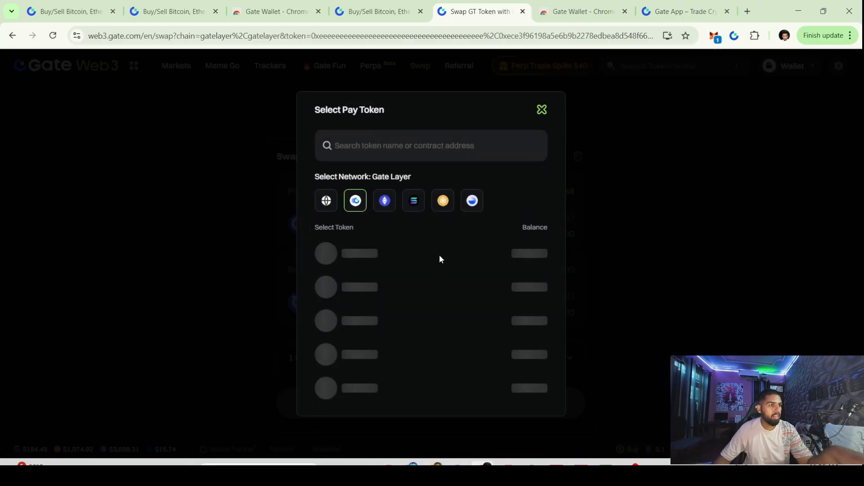
click(434, 201)
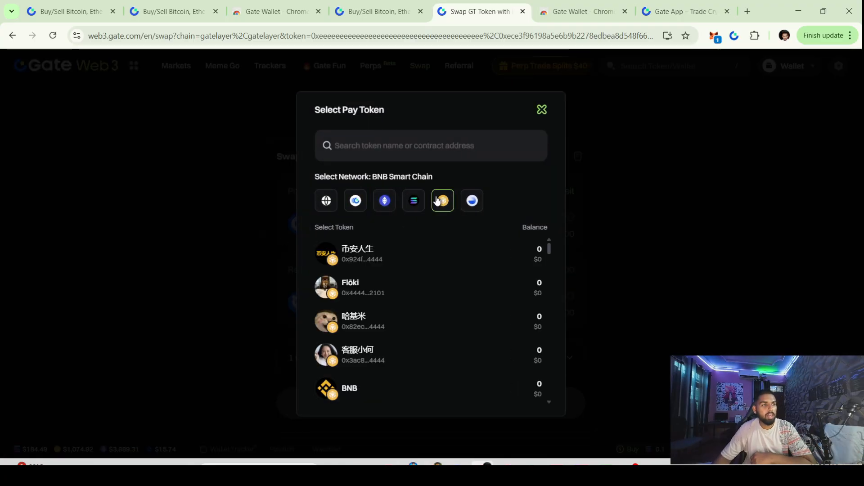
click(543, 109)
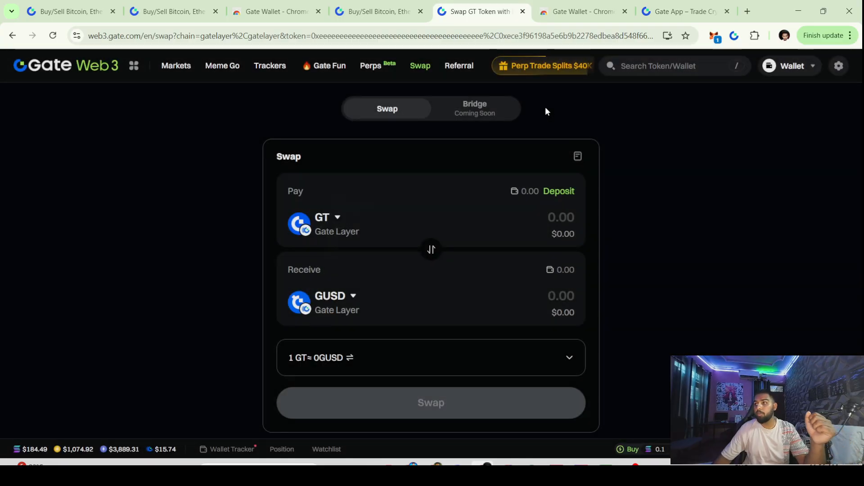
click(512, 67)
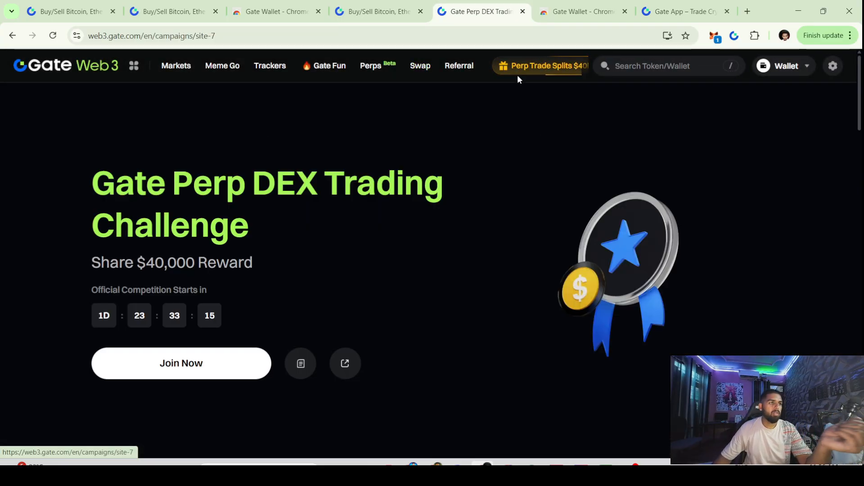
drag(113, 180, 227, 256)
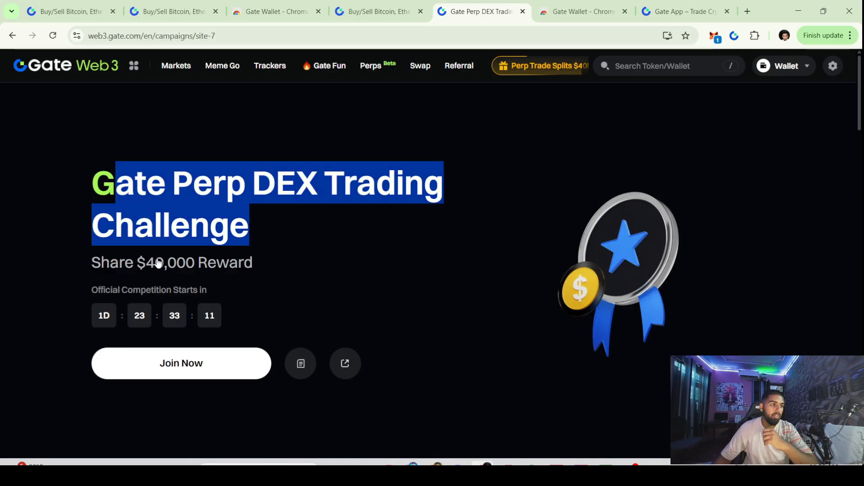
scroll(157, 263, down, 3)
click(252, 200)
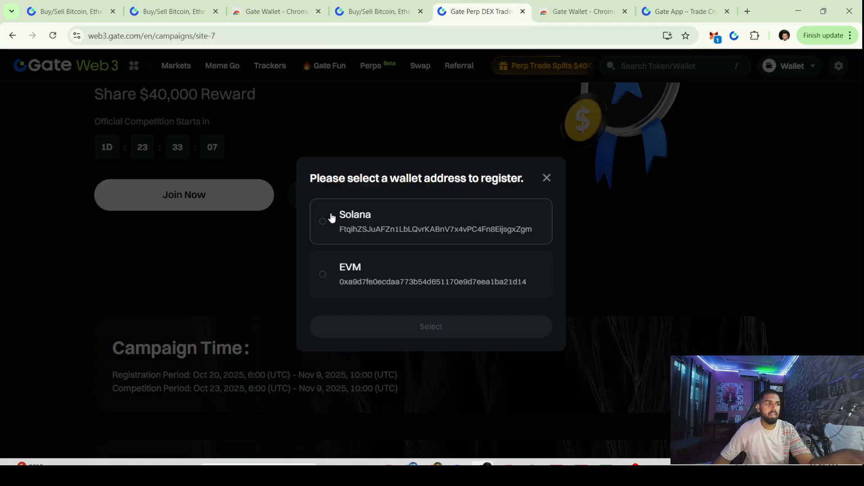
click(354, 226)
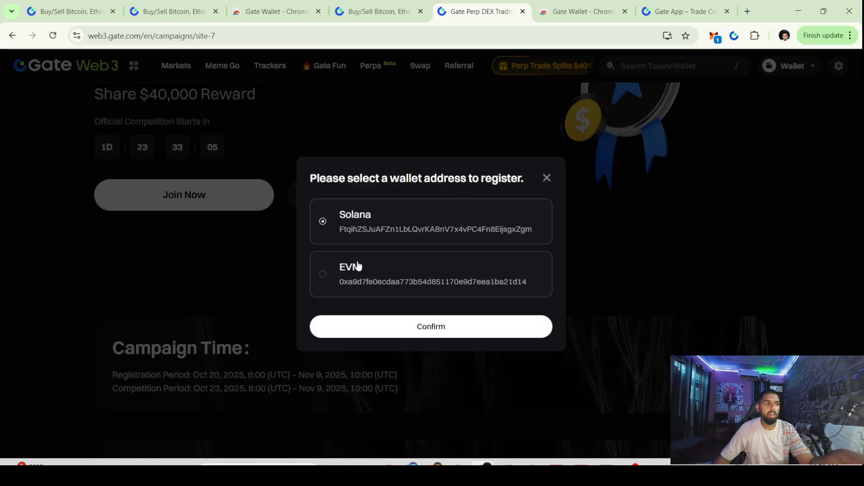
click(365, 330)
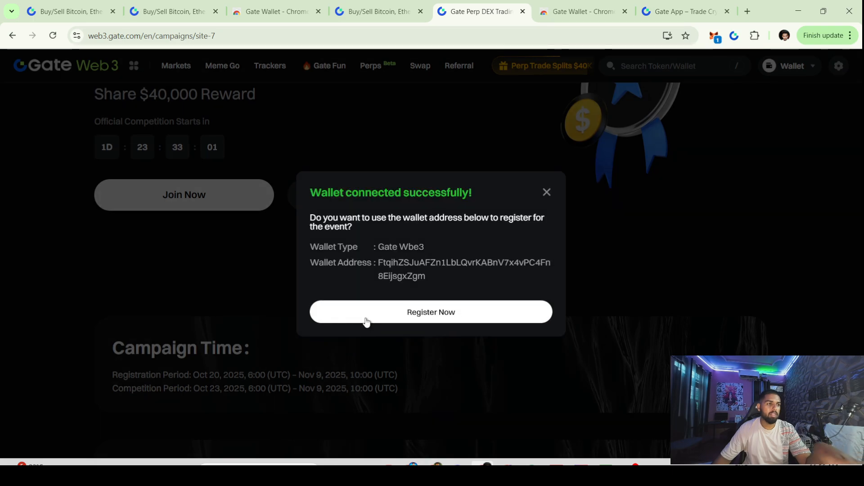
click(366, 317)
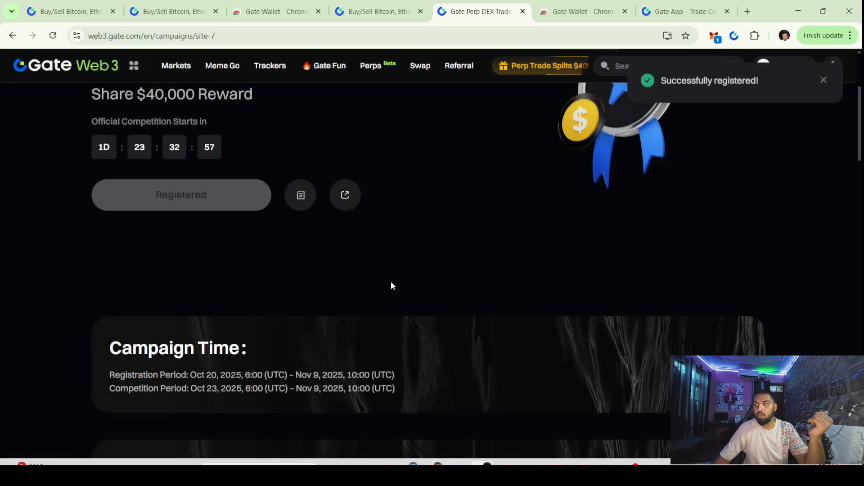
scroll(391, 284, up, 4)
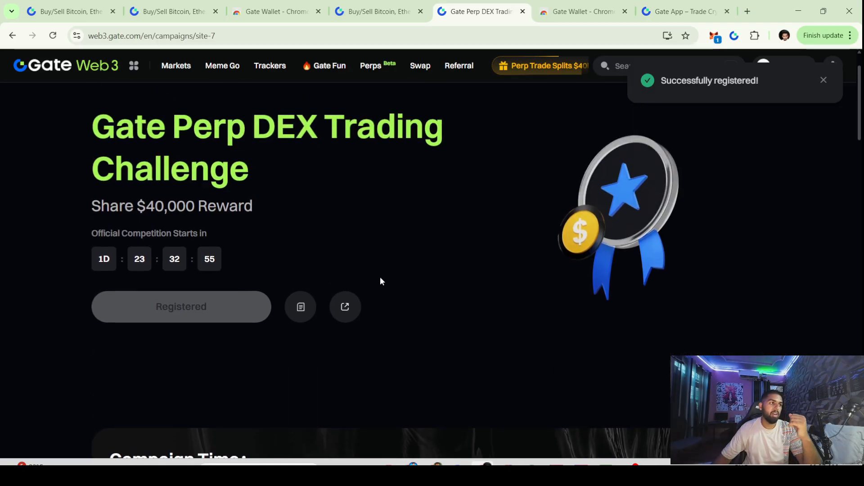
drag(137, 262, 232, 262)
scroll(231, 261, down, 15)
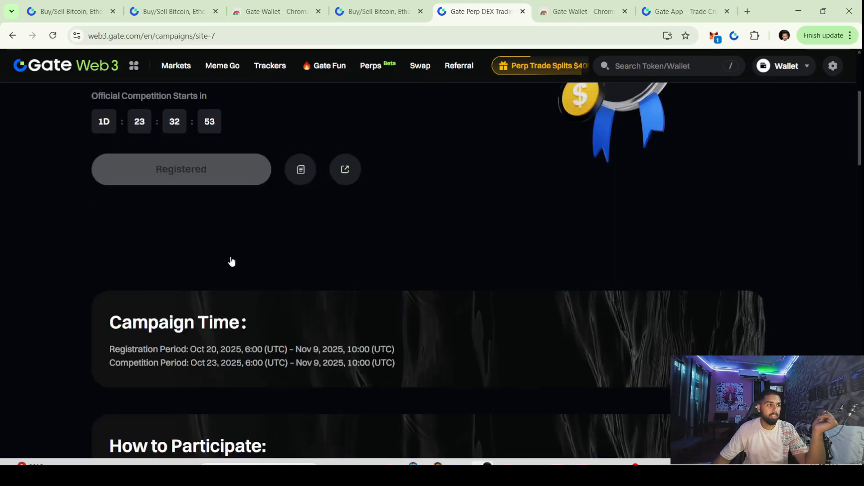
scroll(231, 260, up, 5)
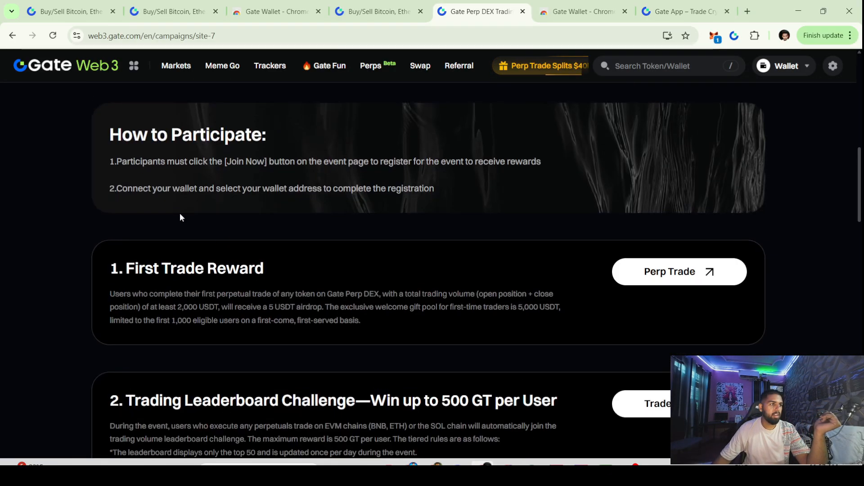
scroll(200, 268, down, 6)
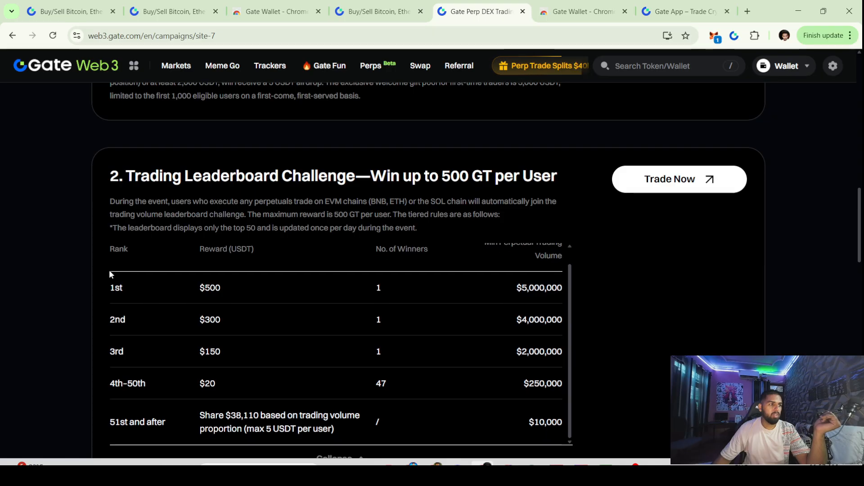
drag(204, 288, 237, 285)
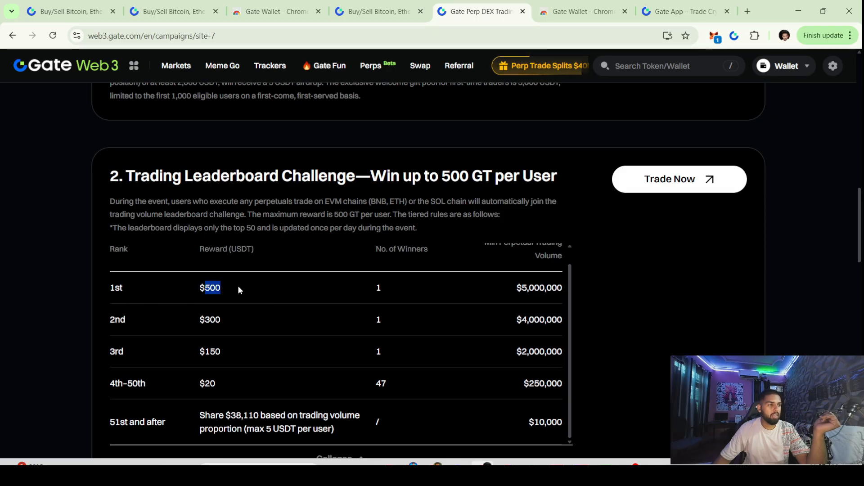
drag(189, 322, 236, 320)
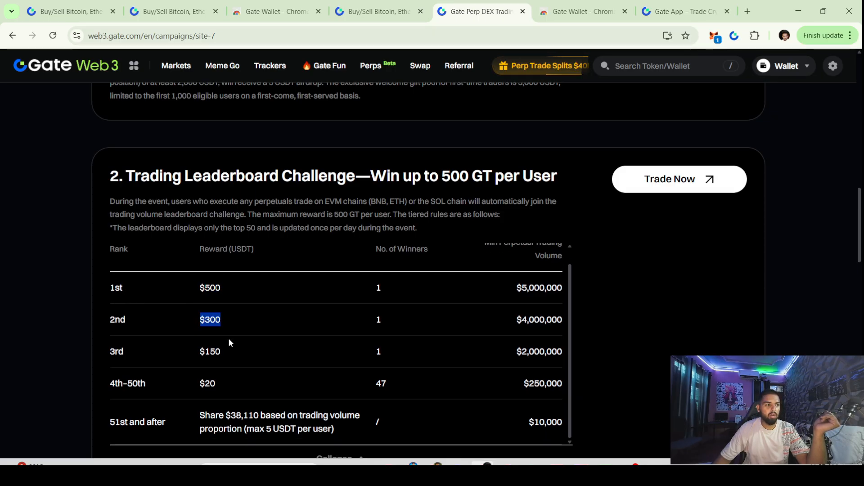
scroll(228, 338, up, 1)
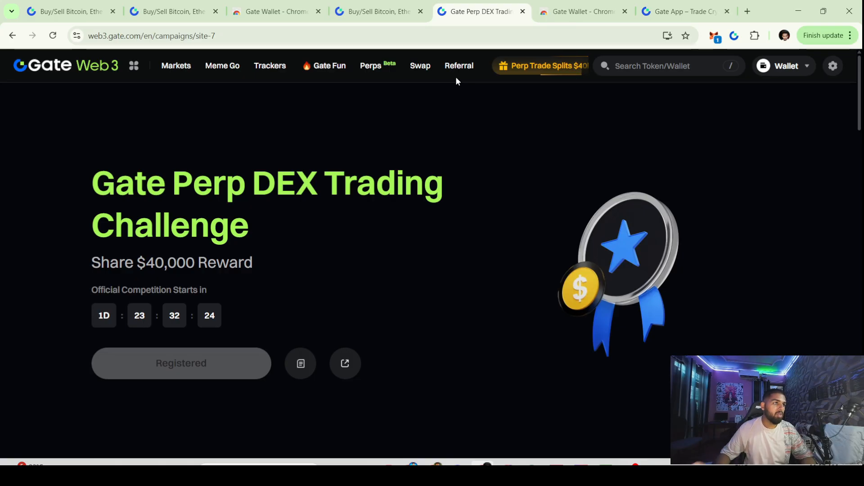
Open gate.com's Earn > CandyDrop and view the ZBT airdrop's 250,000 ZBT prize pool
click(360, 23)
mouse_move(289, 64)
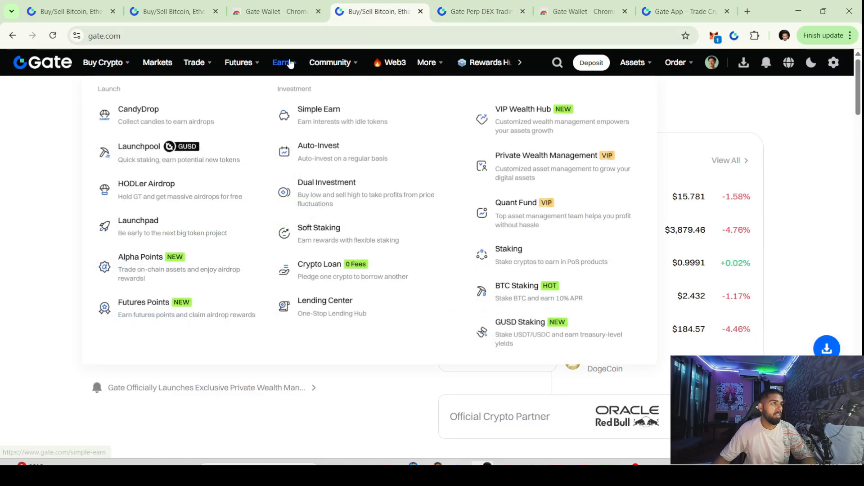
click(181, 120)
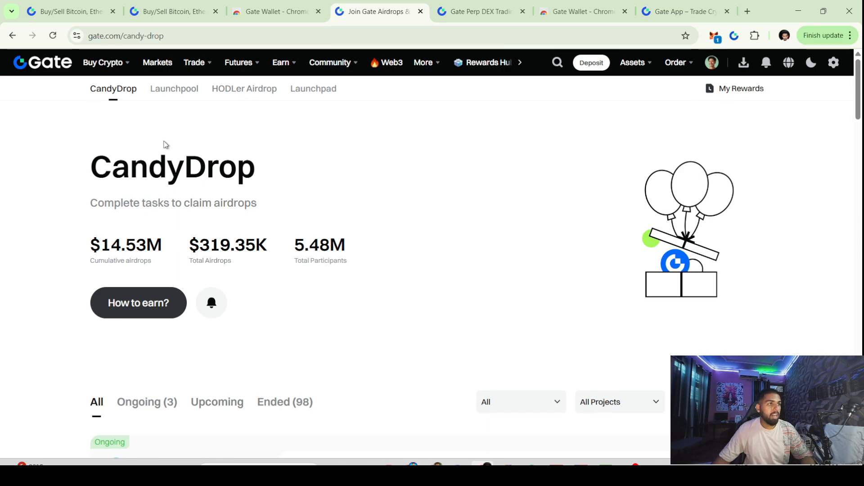
scroll(163, 144, down, 3)
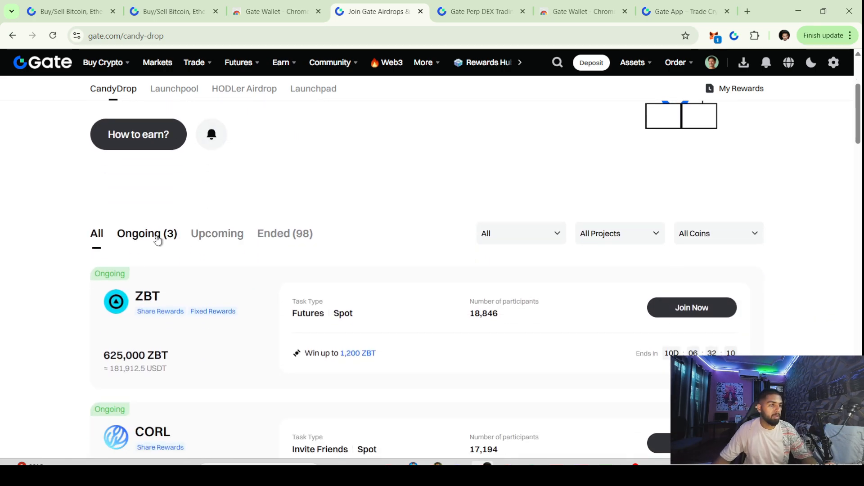
scroll(158, 238, down, 1)
click(154, 243)
scroll(312, 238, down, 7)
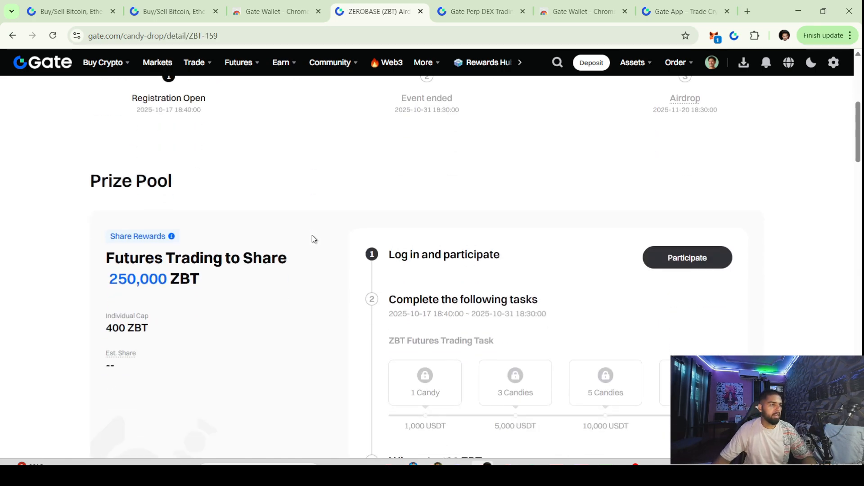
scroll(401, 208, down, 1)
scroll(401, 209, up, 2)
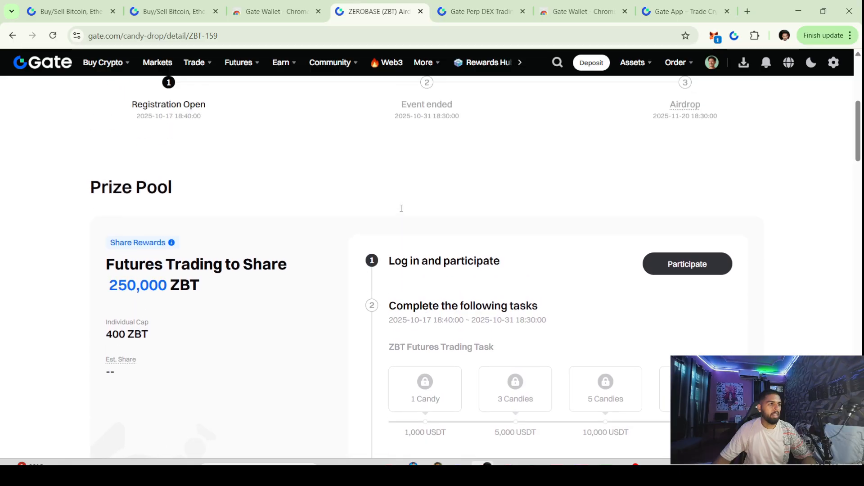
Join the ZBT Futures Trading pool and review its 1,000–50,000 USDT tiers and 400 ZBT cap
click(685, 267)
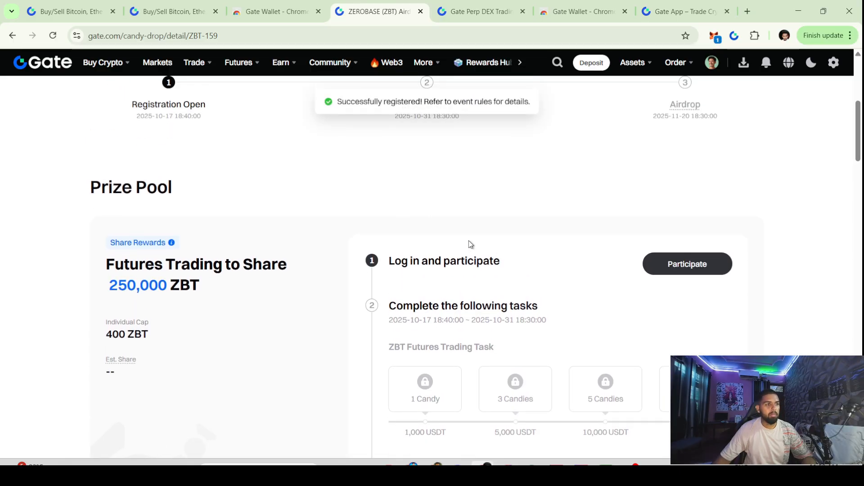
scroll(469, 243, up, 2)
scroll(264, 246, up, 3)
scroll(252, 241, down, 4)
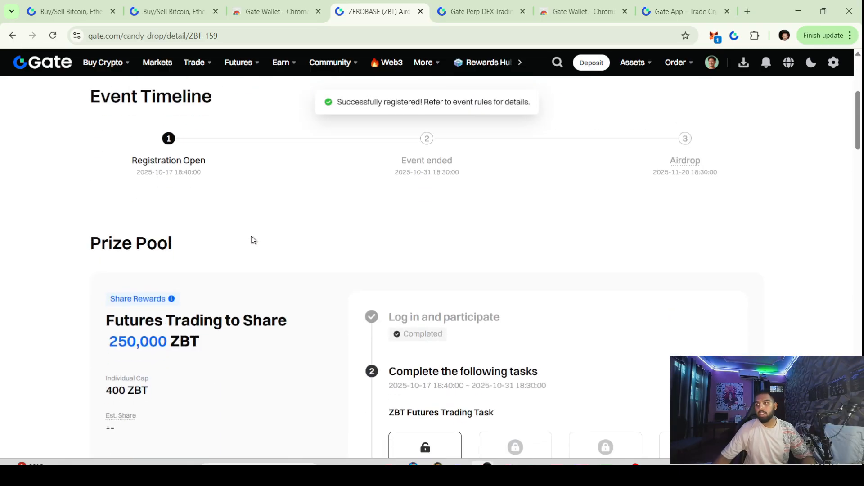
scroll(252, 243, down, 4)
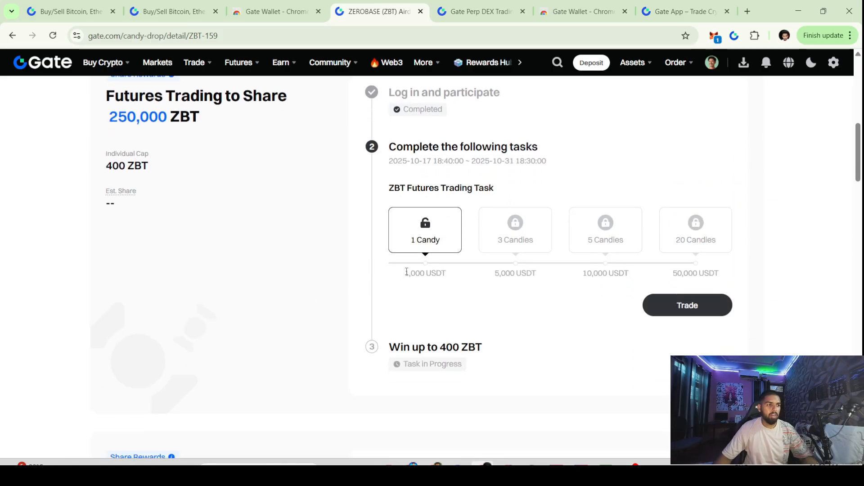
drag(407, 272, 454, 273)
drag(411, 240, 445, 240)
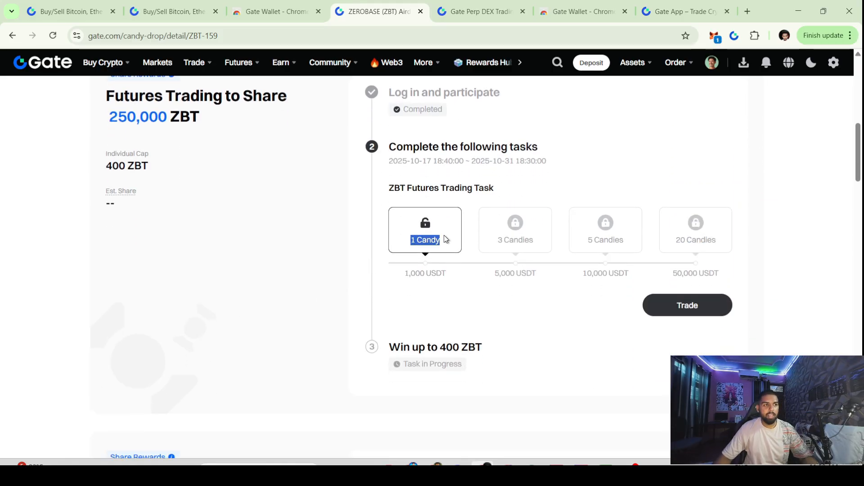
drag(673, 273, 715, 273)
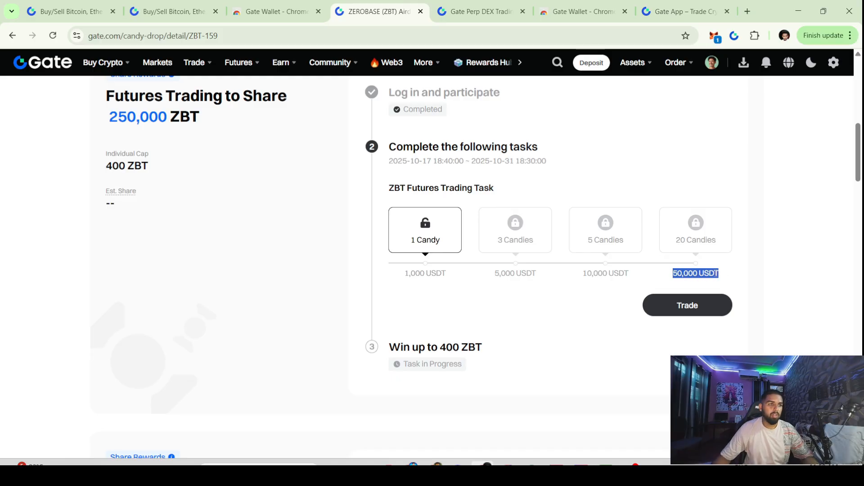
drag(678, 239, 738, 242)
scroll(391, 344, up, 1)
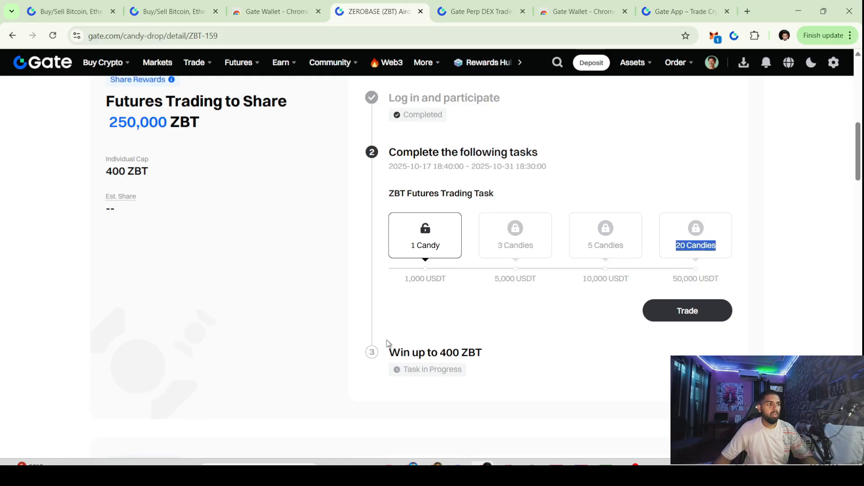
drag(104, 223, 150, 228)
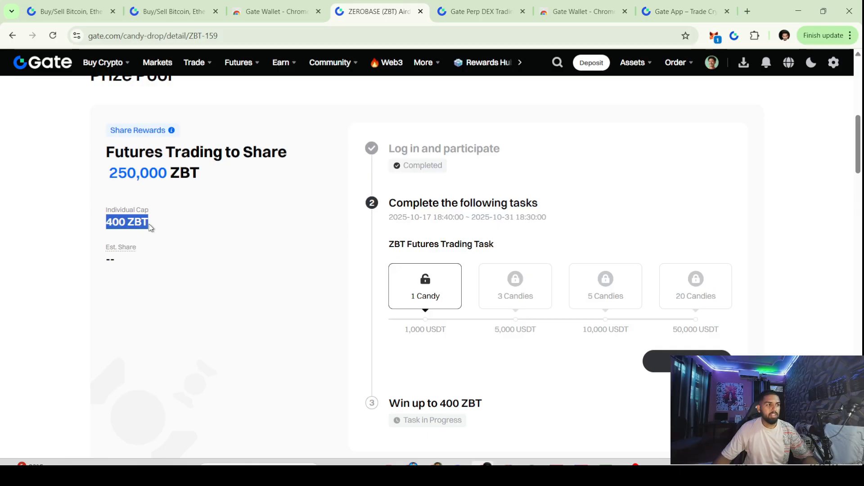
Review the Spot Trading to Share pool, then return to the CandyDrop list
scroll(156, 228, up, 2)
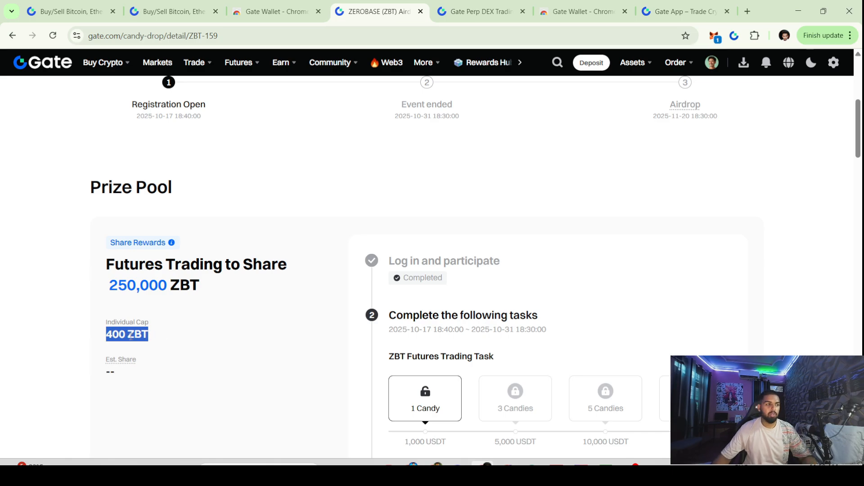
scroll(114, 315, down, 9)
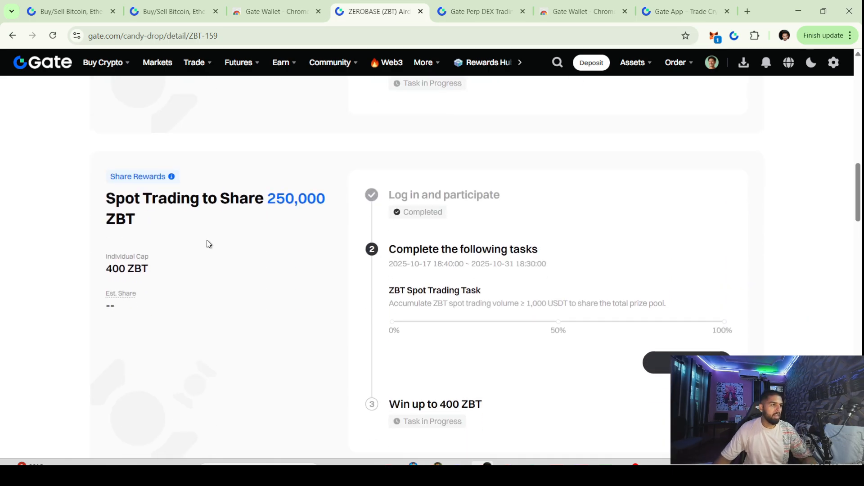
drag(116, 205, 168, 201)
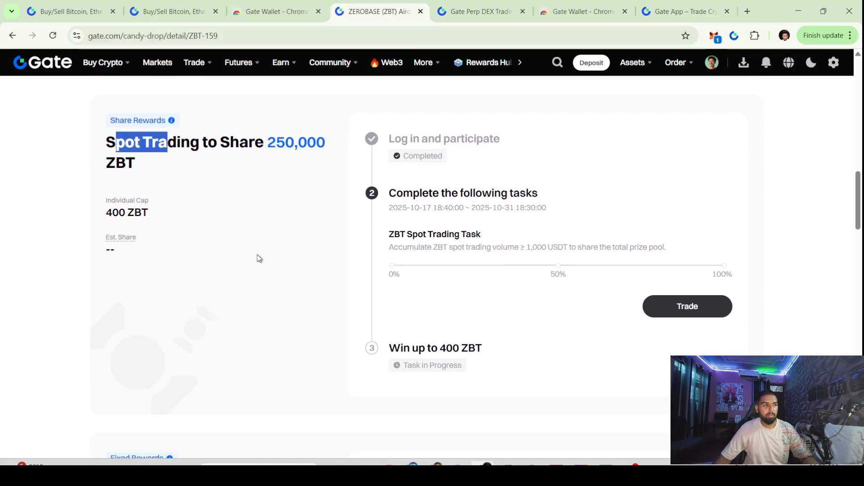
scroll(252, 253, down, 6)
scroll(322, 265, down, 2)
key(alt+Left)
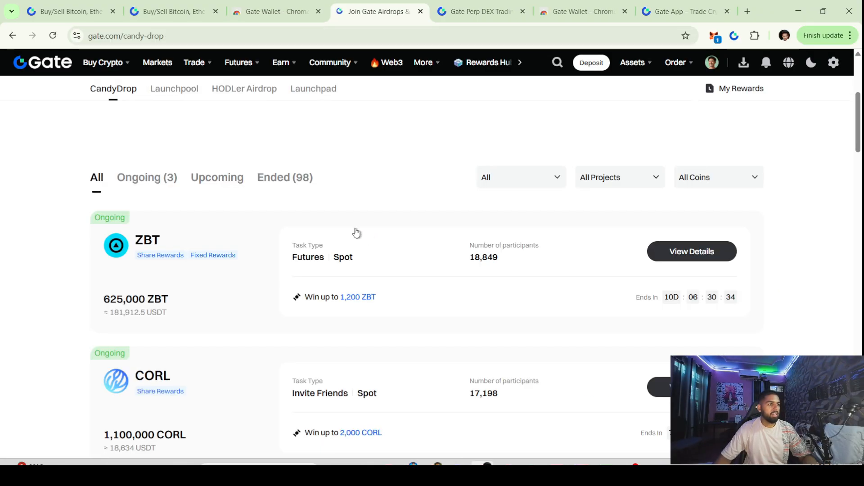
Open the Futures Points page and review its heading and the points balance of 4
mouse_move(289, 60)
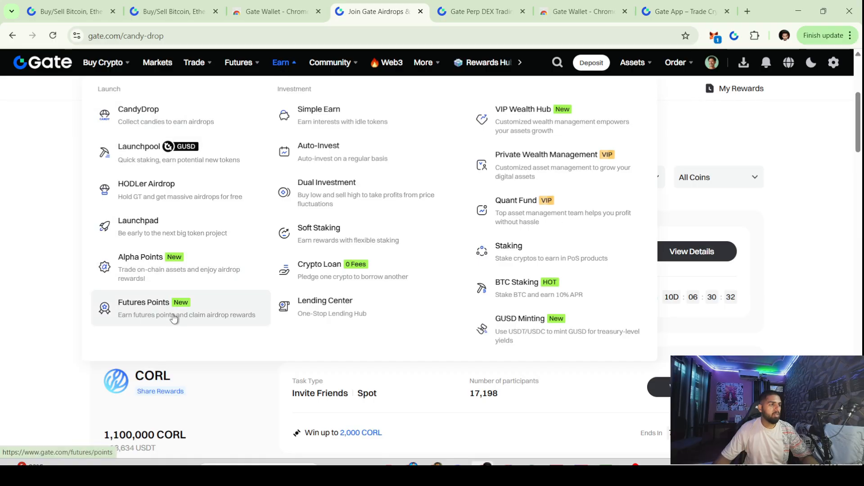
click(175, 313)
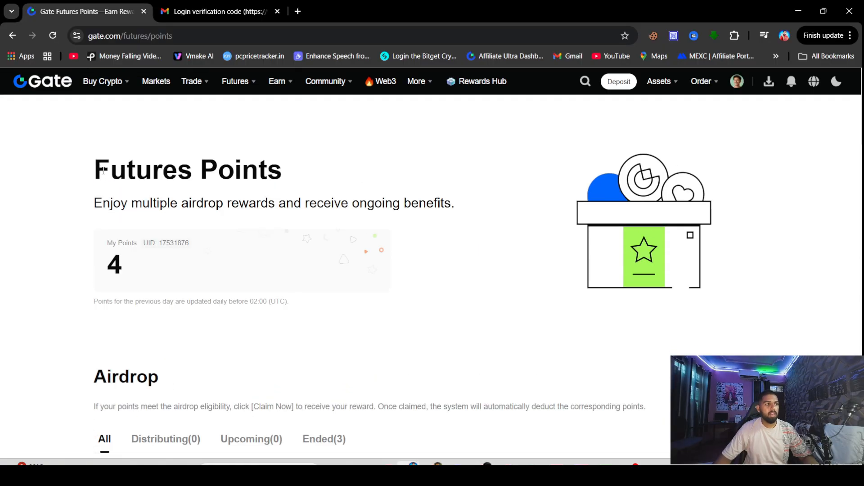
drag(102, 171, 217, 204)
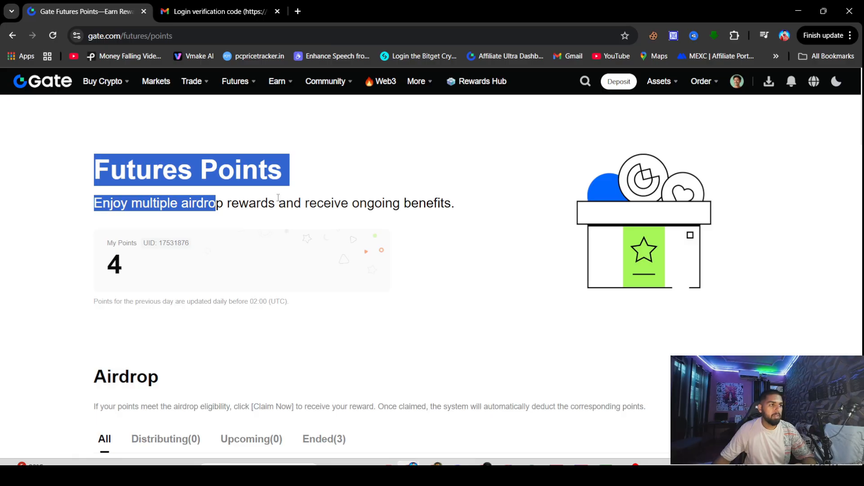
double_click(115, 264)
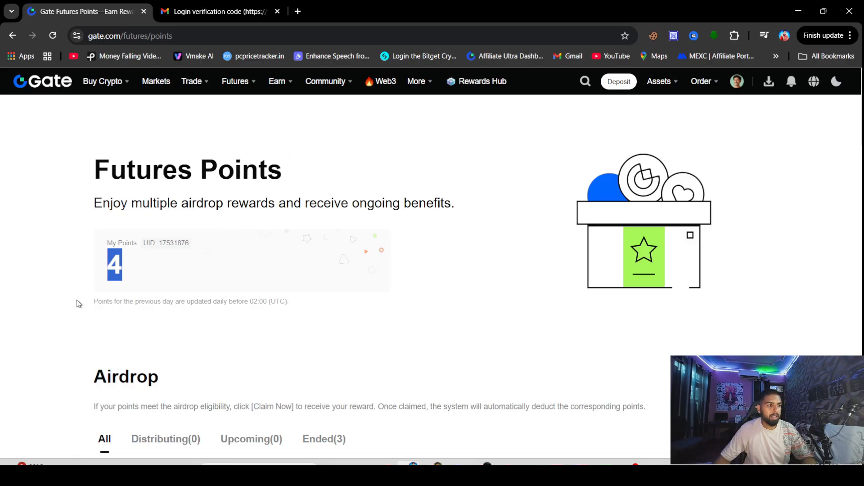
scroll(86, 306, down, 4)
scroll(95, 310, down, 3)
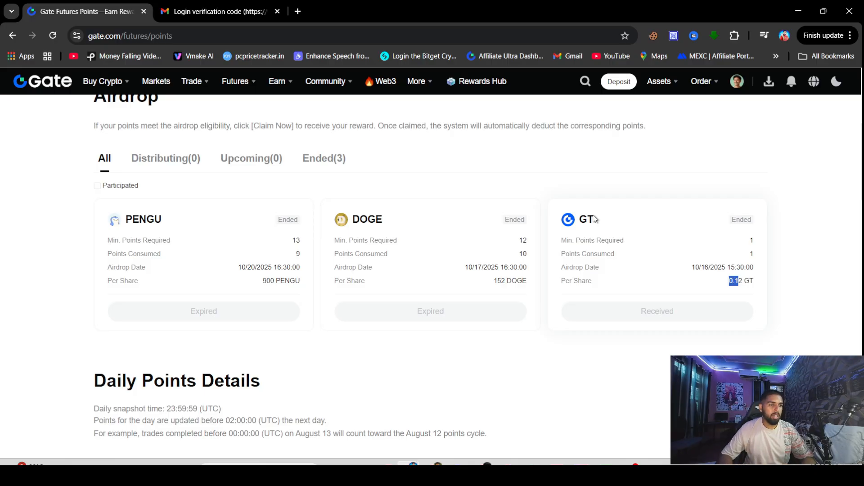
scroll(288, 153, up, 5)
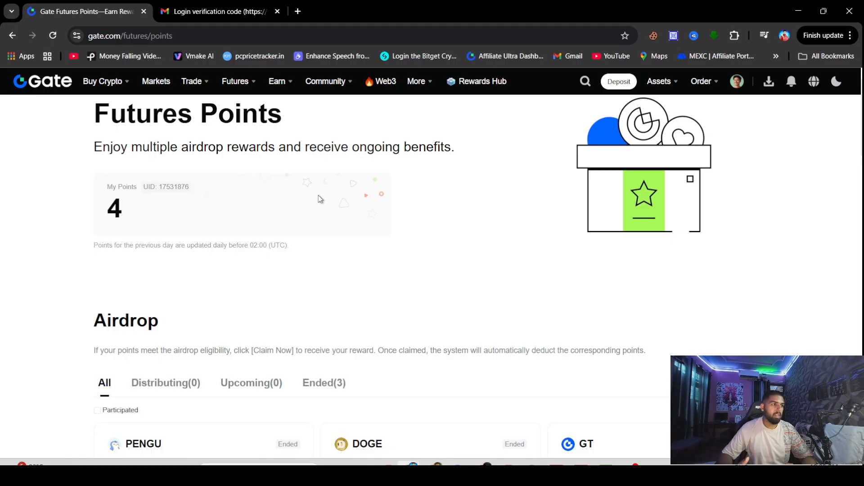
double_click(109, 212)
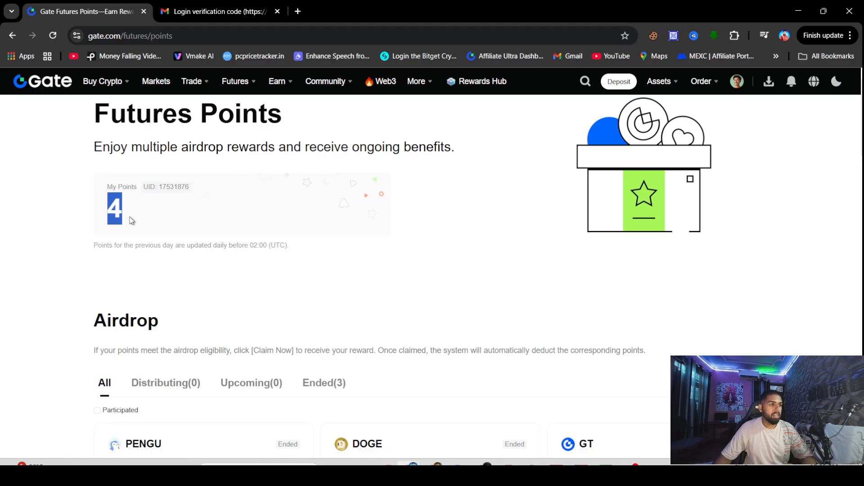
Scroll to the ended airdrop cards and point out the DOGE card's minimum points
scroll(131, 220, down, 4)
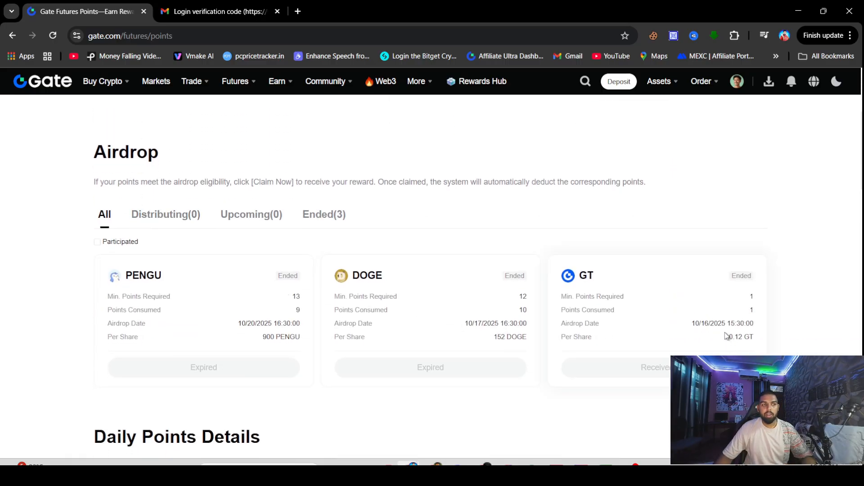
scroll(450, 276, up, 3)
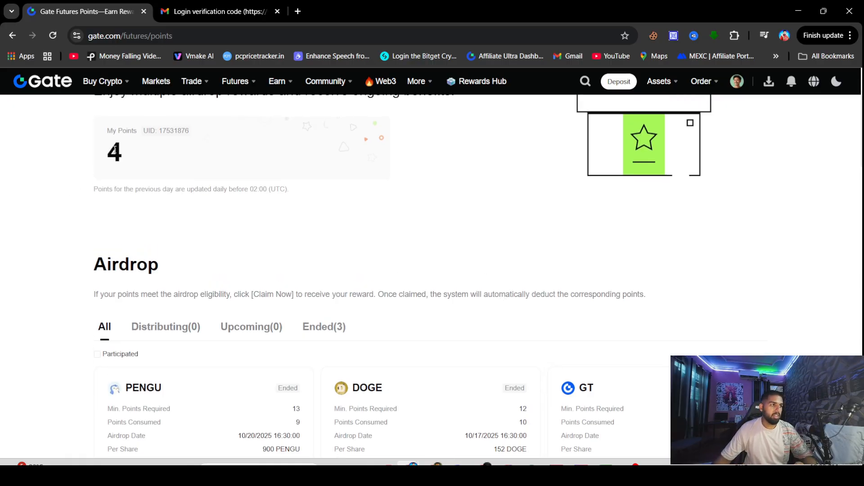
scroll(194, 147, up, 1)
scroll(346, 212, down, 3)
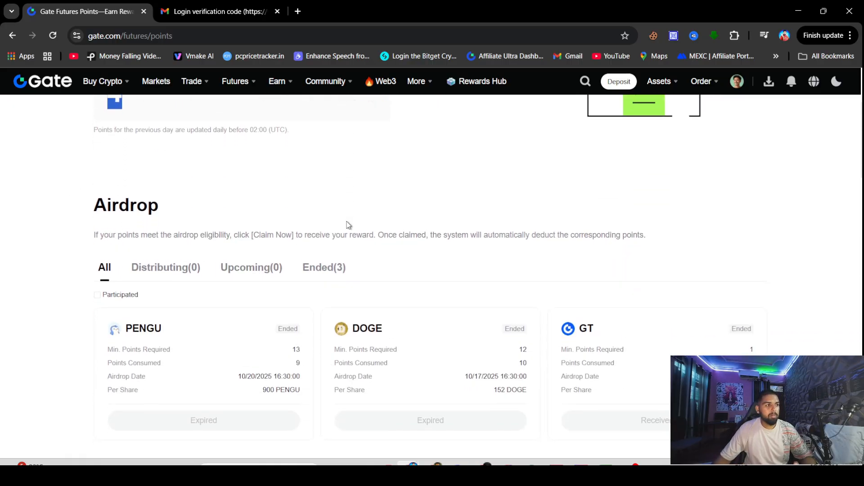
scroll(348, 225, down, 1)
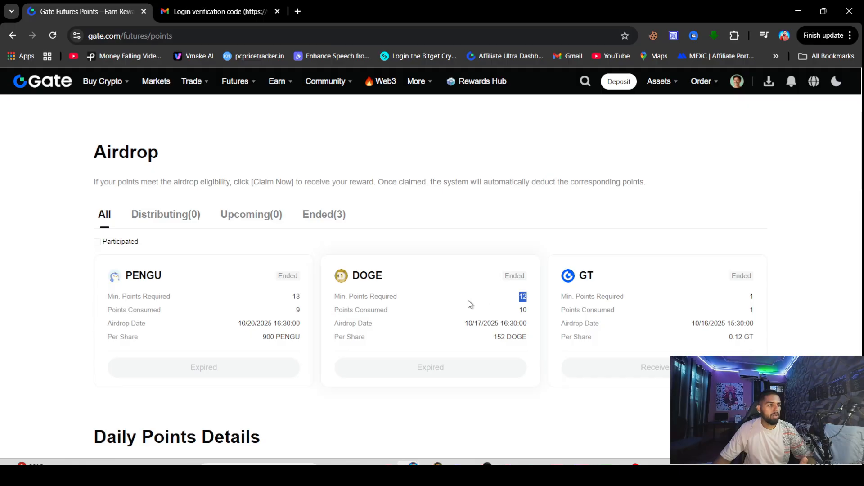
drag(346, 297, 326, 299)
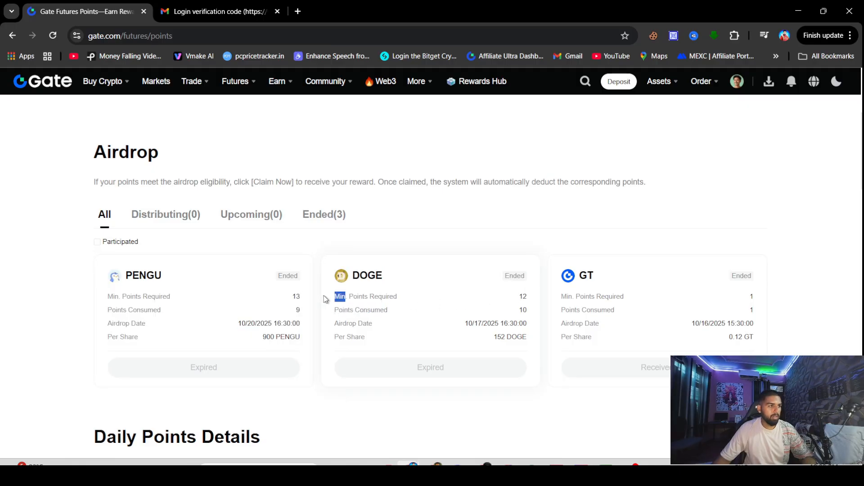
click(251, 336)
Highlight the 900 PENGU and 152 DOGE per-share rewards and DOGE's 12-point minimum
triple_click(267, 342)
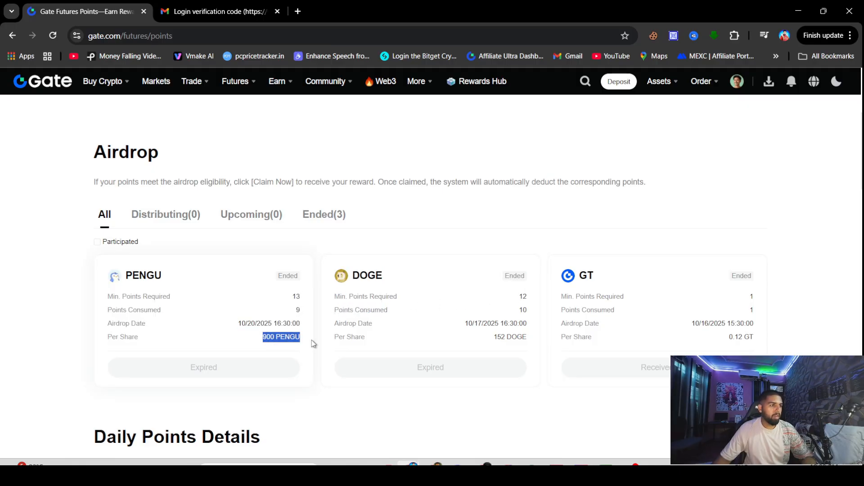
click(499, 337)
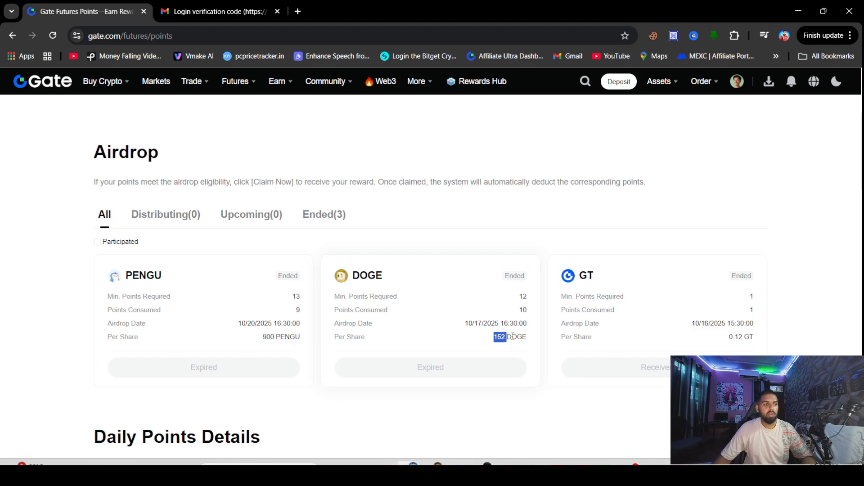
triple_click(513, 337)
scroll(543, 339, down, 1)
double_click(502, 284)
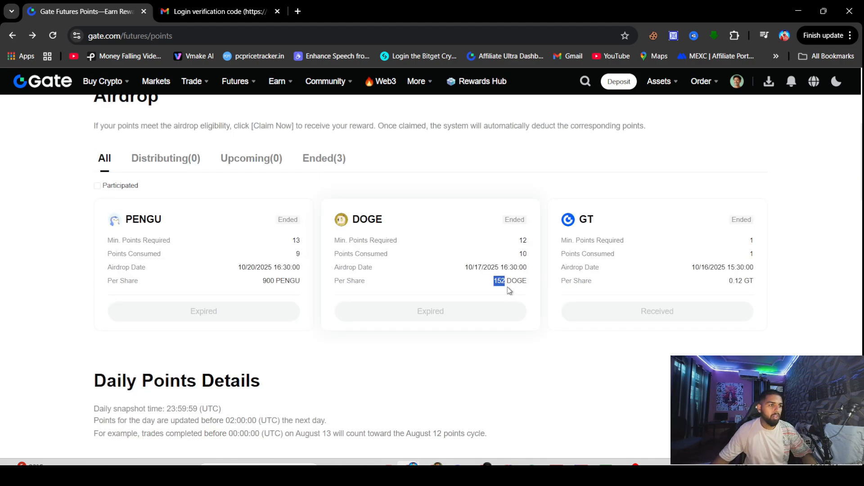
double_click(523, 240)
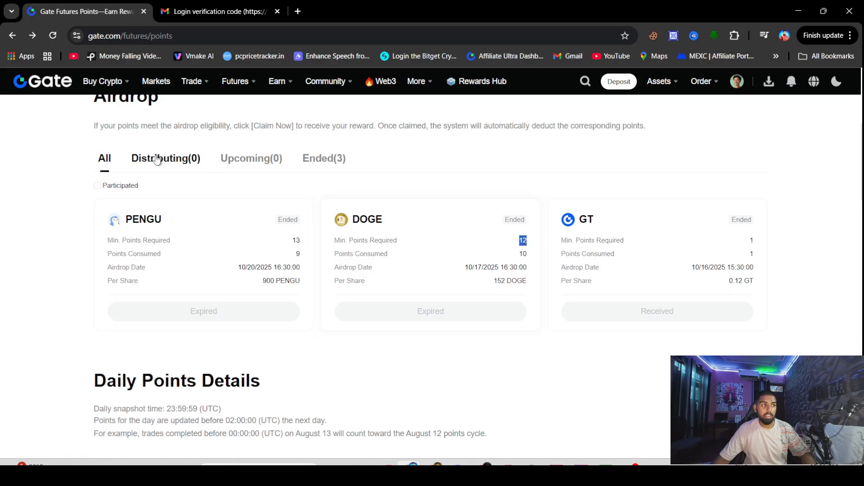
Open spot trading and switch to the DOGE/USDT market by searching 'doge'
mouse_move(192, 82)
click(303, 148)
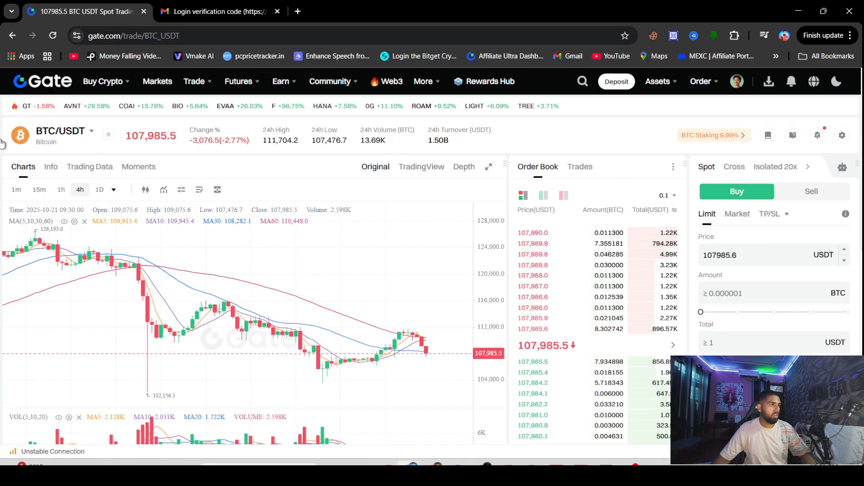
mouse_move(69, 141)
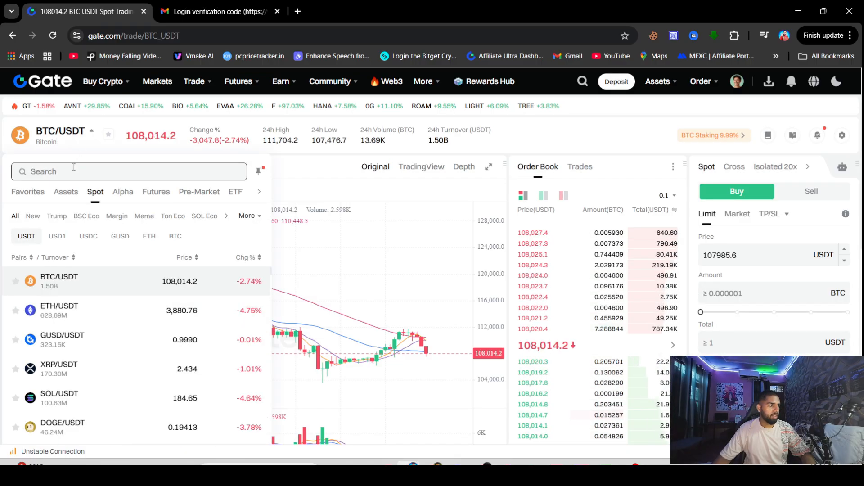
click(74, 171)
text(doge)
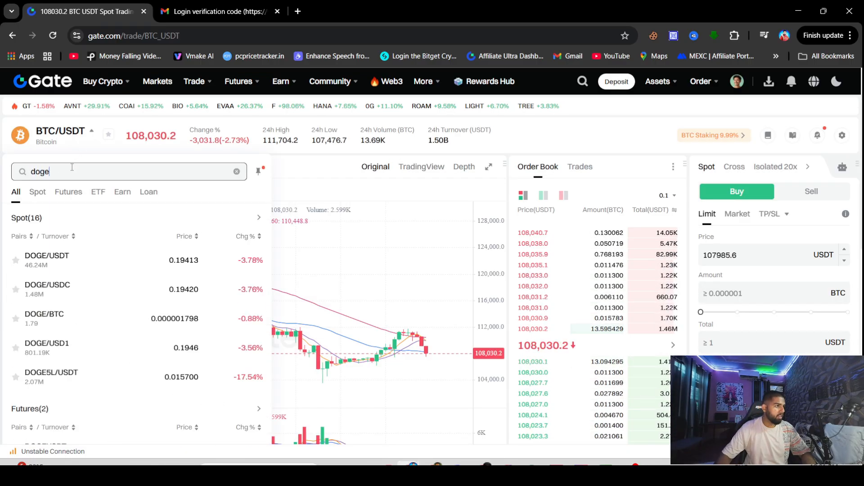
click(47, 258)
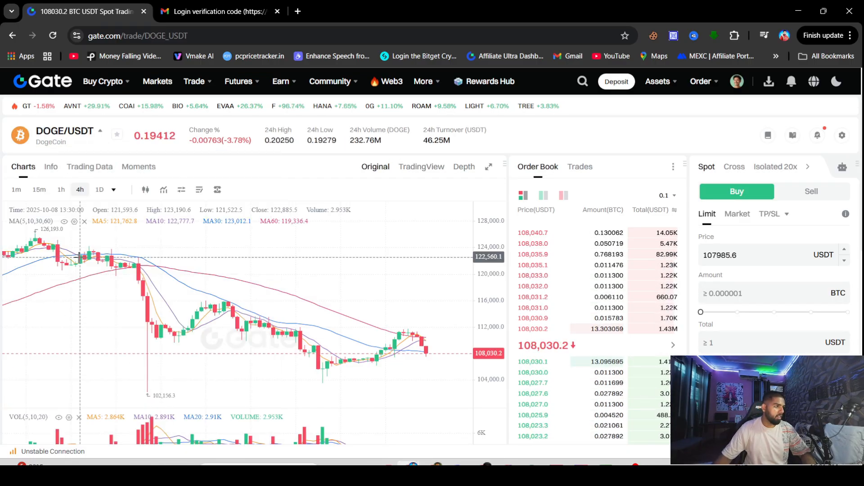
Enter a buy amount of 152 DOGE to show its total of about 29.50 USDT
click(754, 288)
text(152)
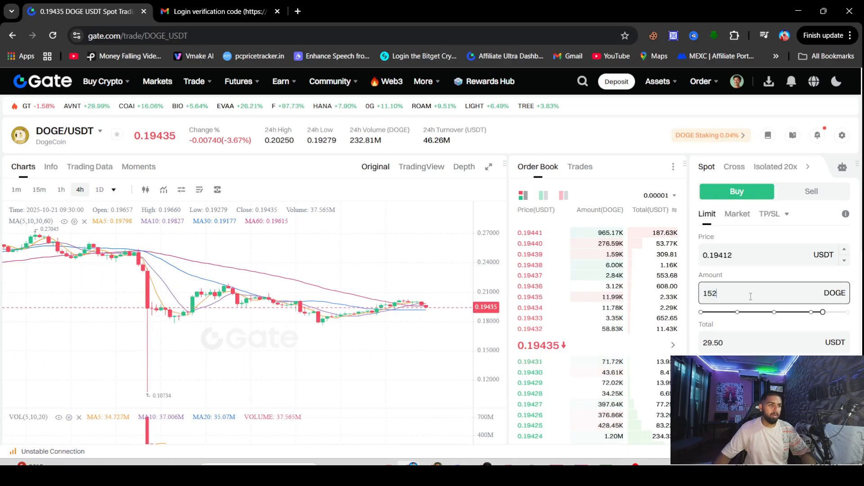
key(Tab)
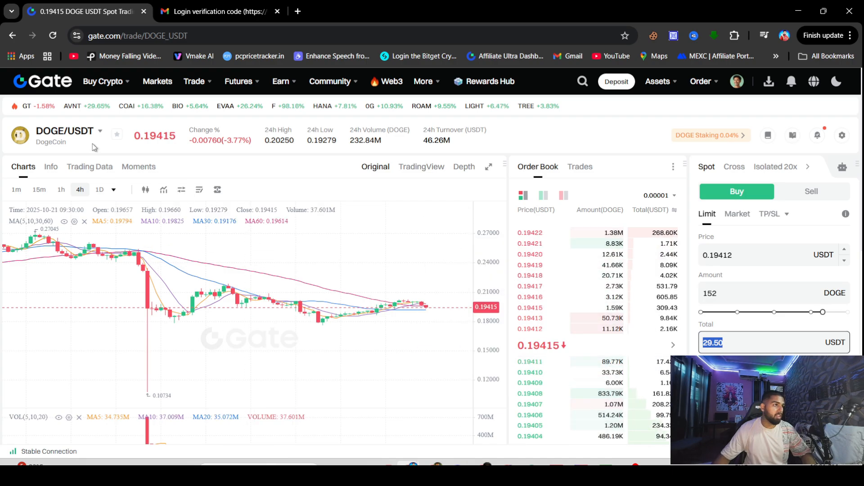
Switch to PENGU/USDT and enter a 900 PENGU buy, highlighting the 19.44 USDT total
mouse_move(86, 139)
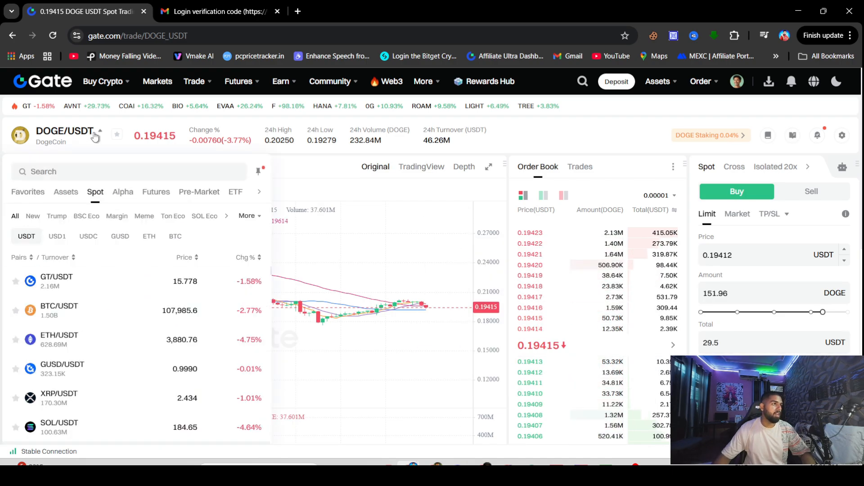
click(68, 166)
text(peng)
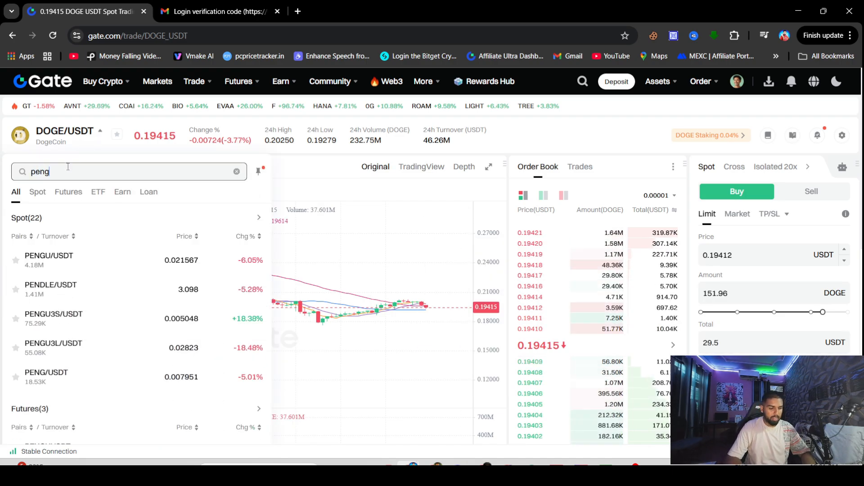
text(u)
click(85, 265)
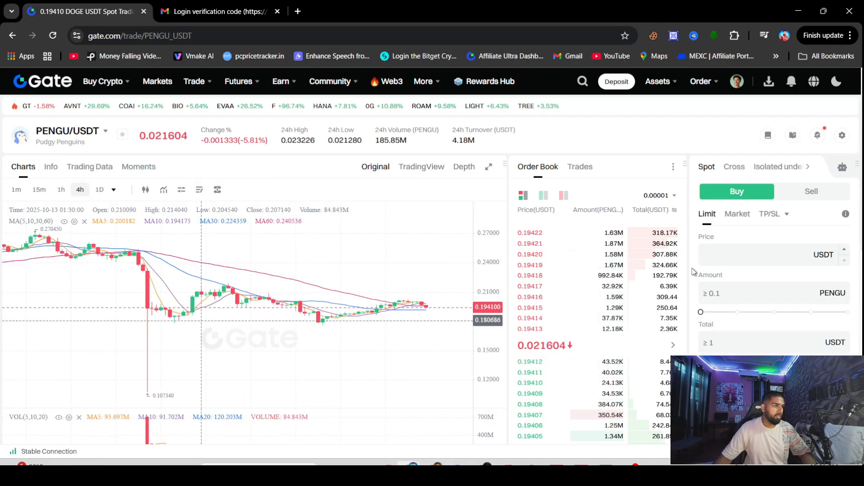
click(731, 293)
text(900)
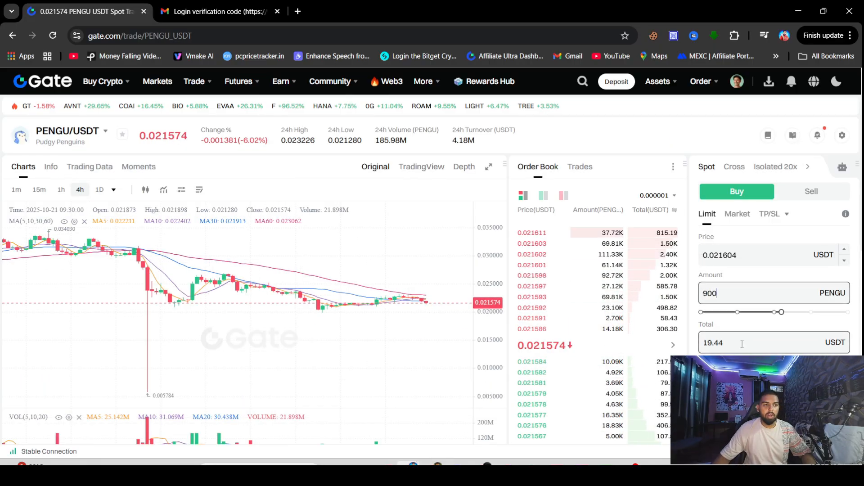
drag(724, 343, 701, 343)
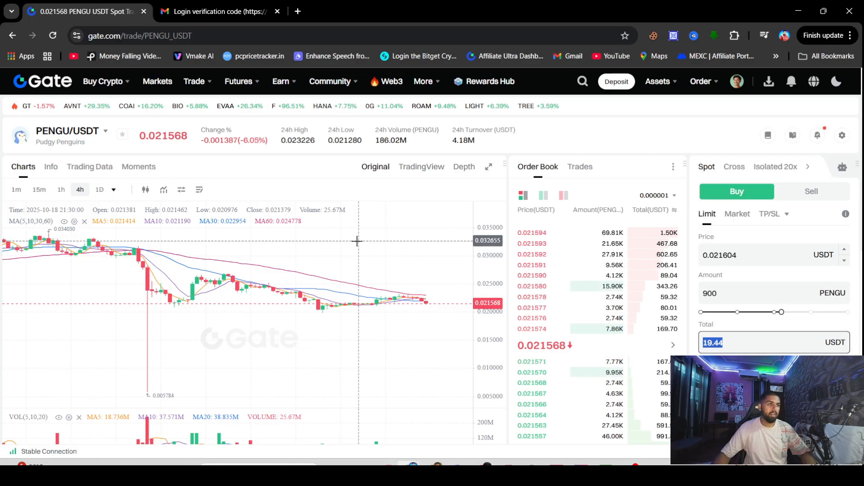
Open Futures Points and scroll past the airdrops to the Daily Points Details and snapshot time
mouse_move(281, 81)
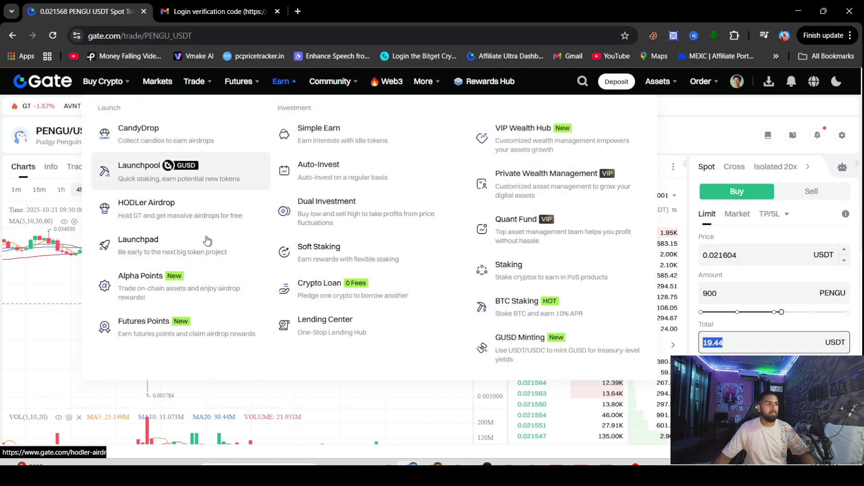
click(189, 328)
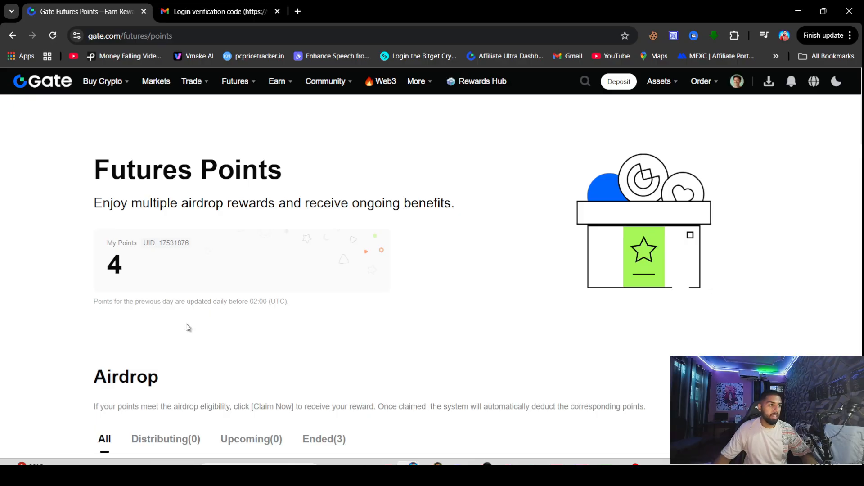
scroll(188, 327, down, 6)
scroll(245, 315, up, 5)
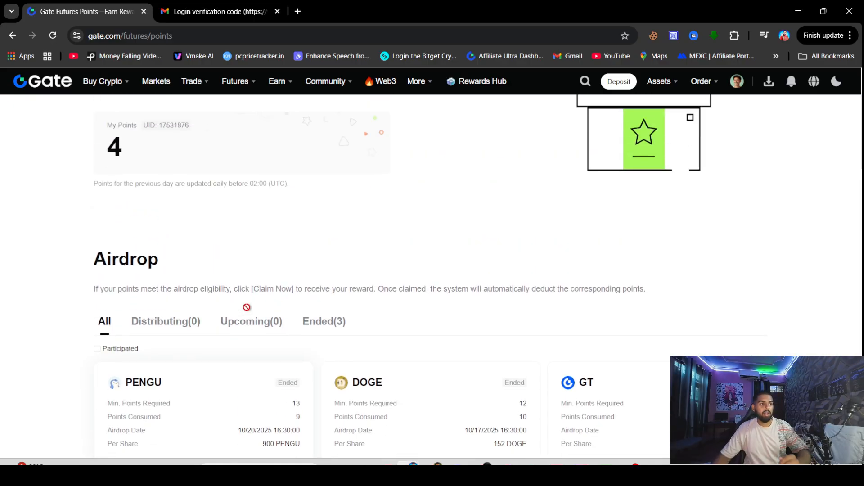
scroll(269, 335, down, 5)
scroll(268, 338, down, 5)
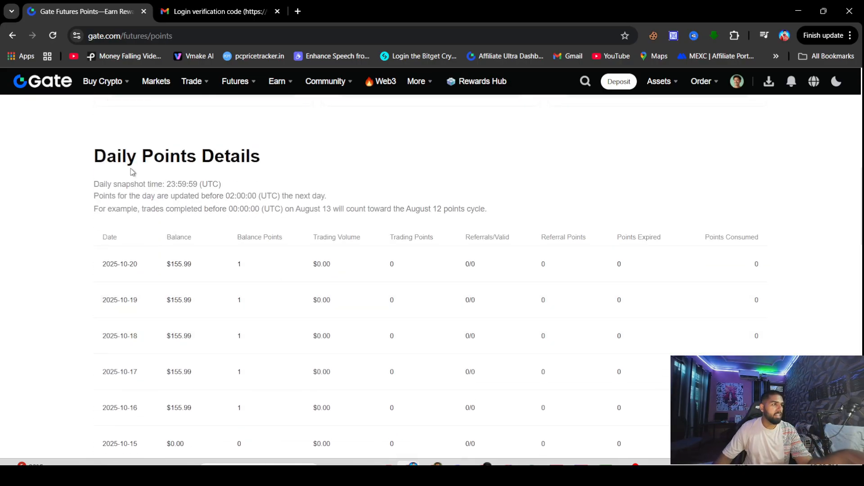
drag(108, 155, 338, 187)
Review the four Balance Points tiers
scroll(358, 206, down, 6)
scroll(358, 206, down, 4)
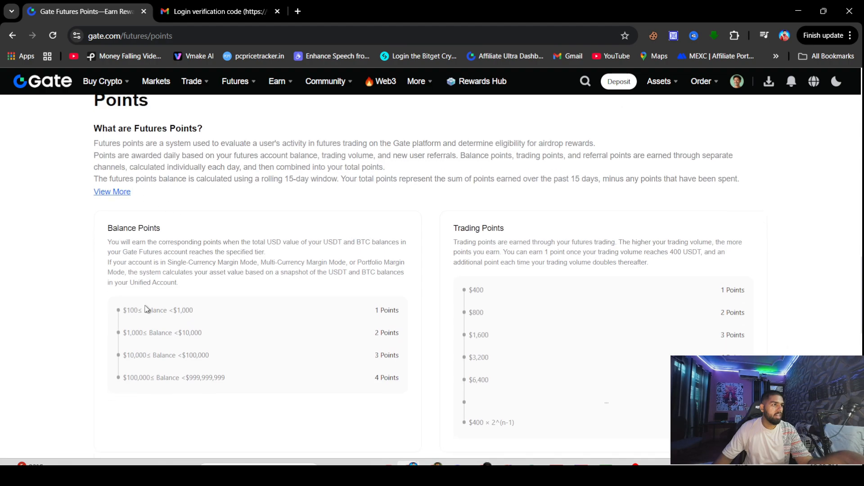
drag(125, 307, 391, 381)
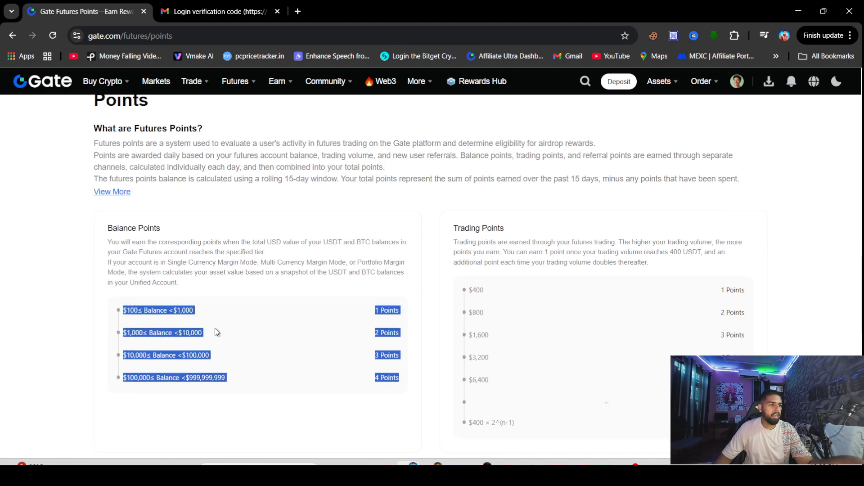
click(465, 286)
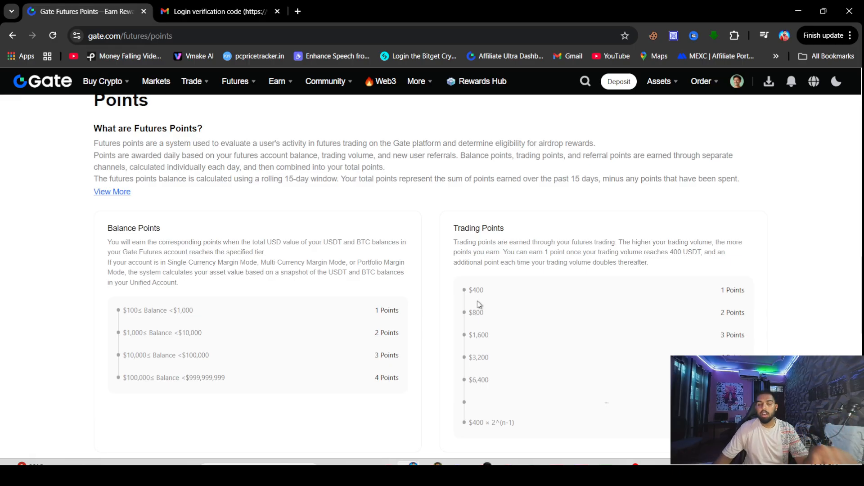
Go over the trading tiers ($400, $800, $1,600, 5 points at $6,400) and Referral Points
double_click(479, 291)
double_click(480, 312)
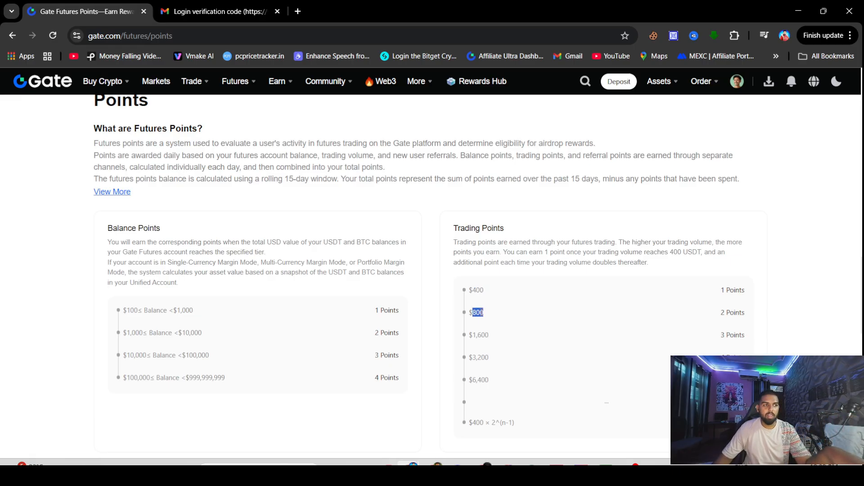
double_click(709, 327)
scroll(725, 322, down, 2)
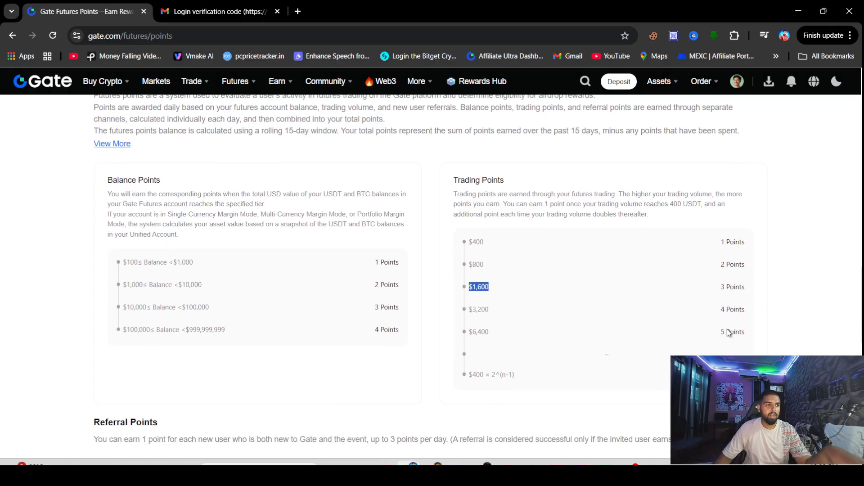
triple_click(716, 327)
scroll(716, 325, down, 1)
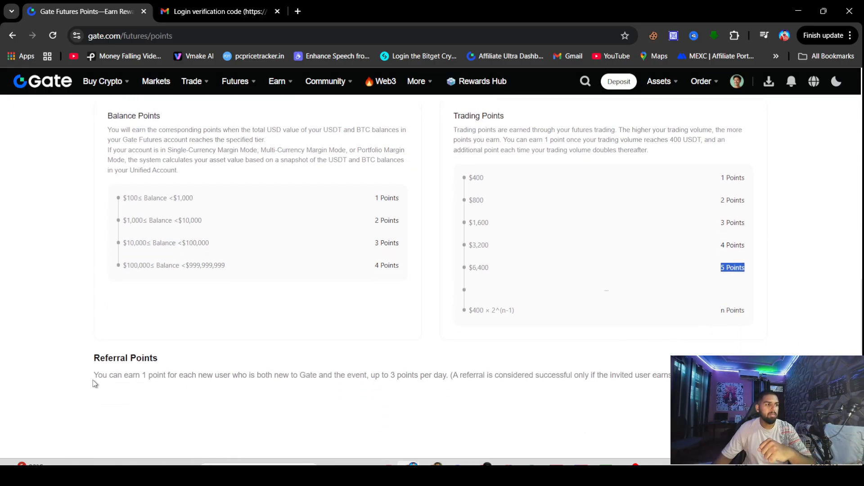
drag(92, 379, 702, 377)
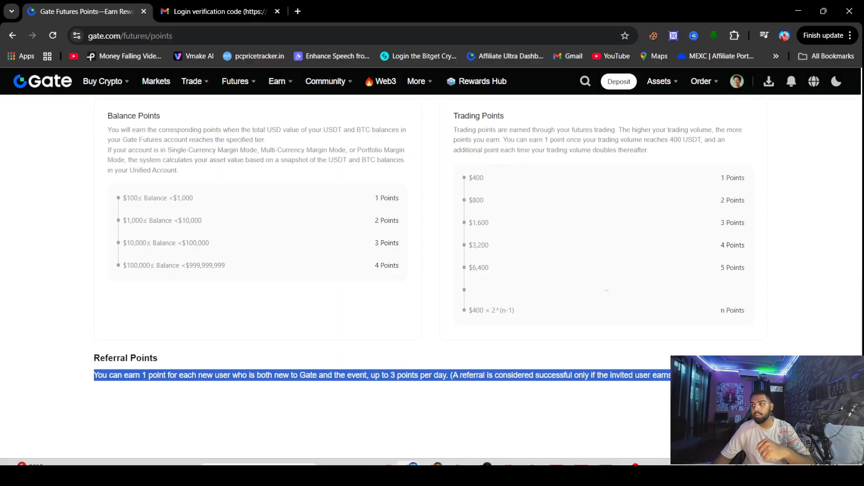